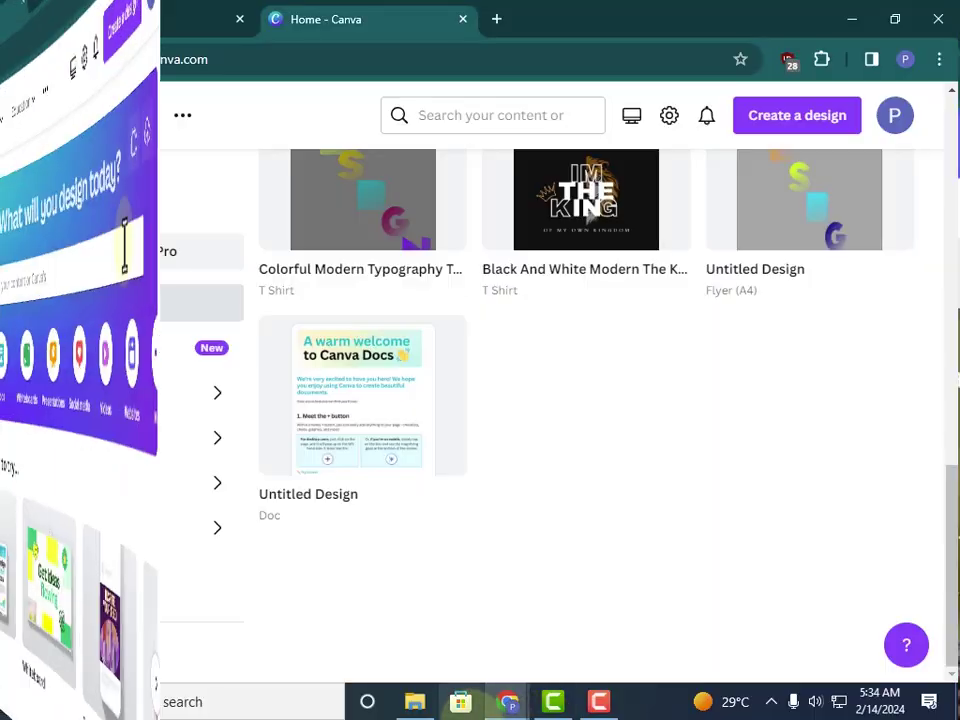
# Step: Start a new custom-size design of 1280 × 1280 px from the Create a design list
pyautogui.click(36, 343)
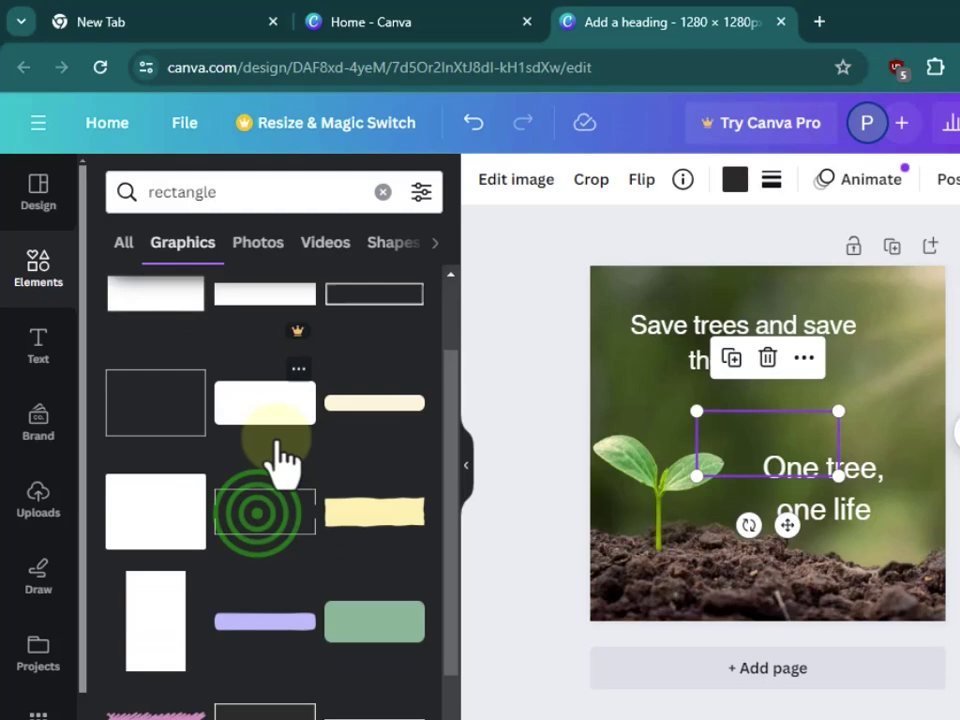
pyautogui.moveTo(838, 474); pyautogui.dragTo(917, 597)
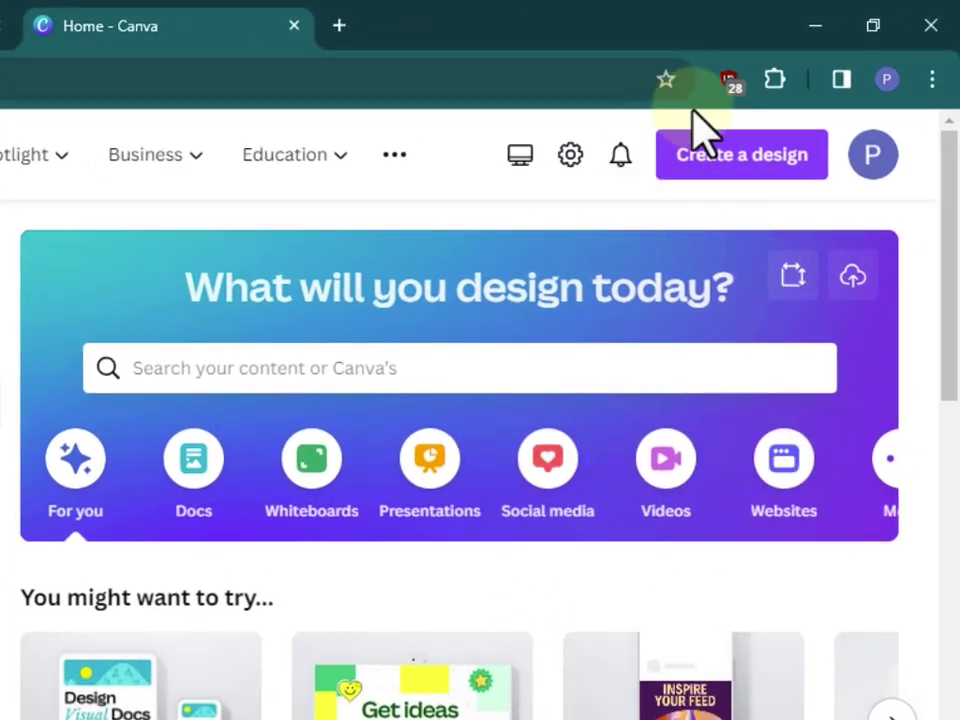
pyautogui.click(752, 172)
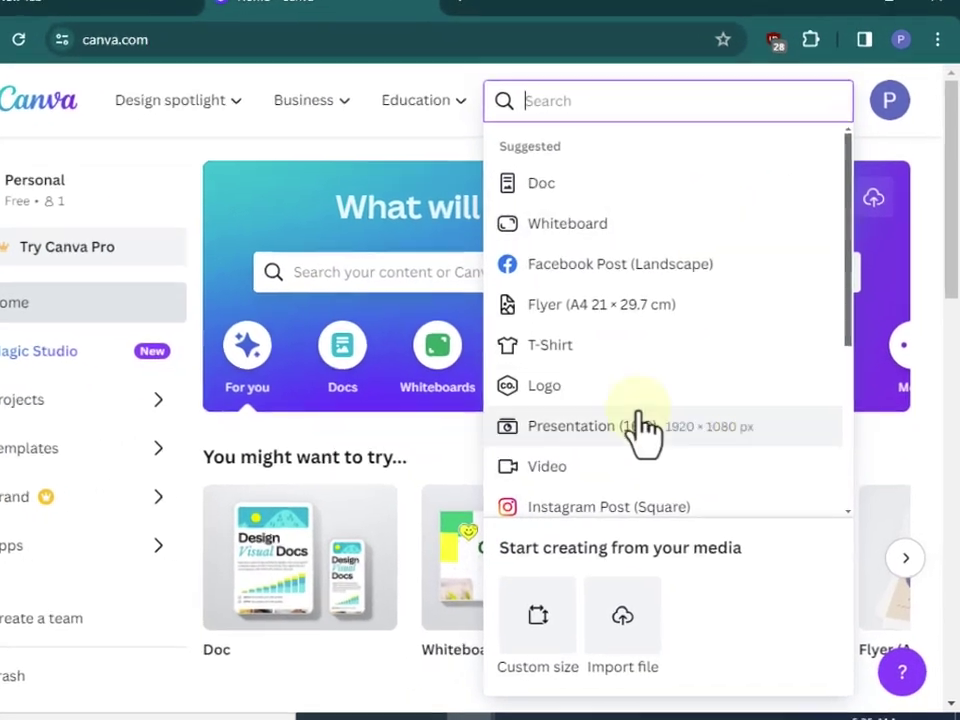
pyautogui.scroll(-2, 640, 425)
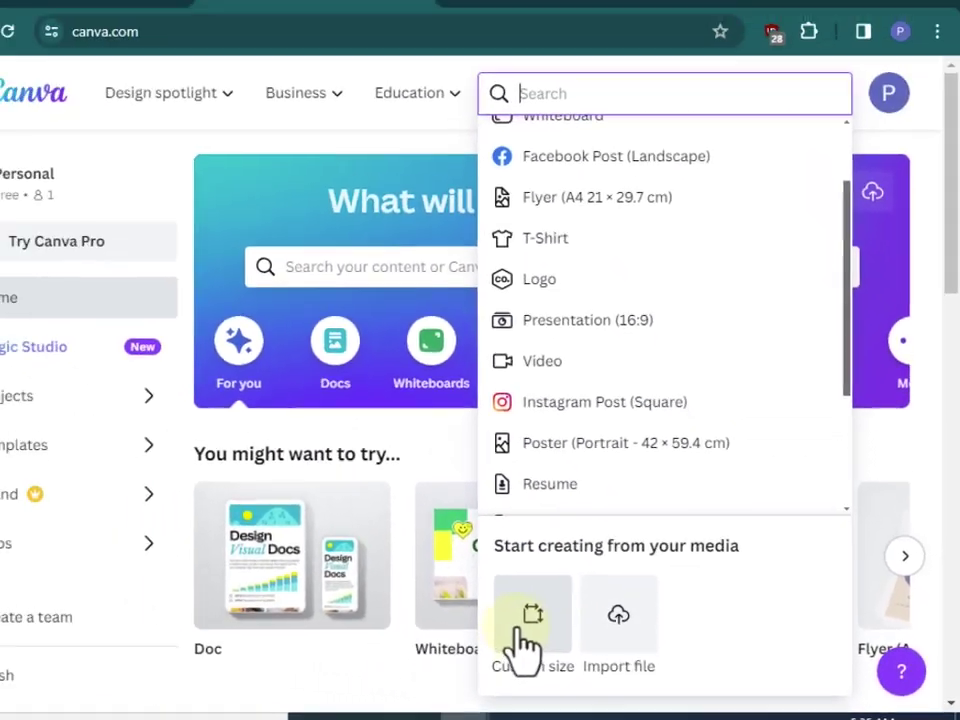
pyautogui.click(527, 640)
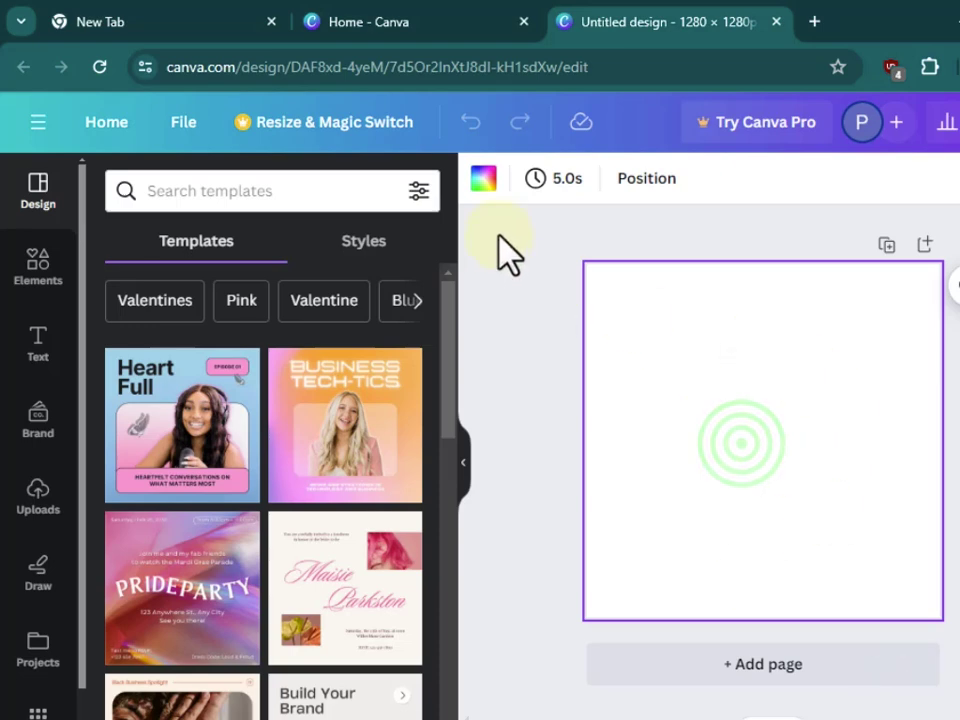
pyautogui.click(483, 180)
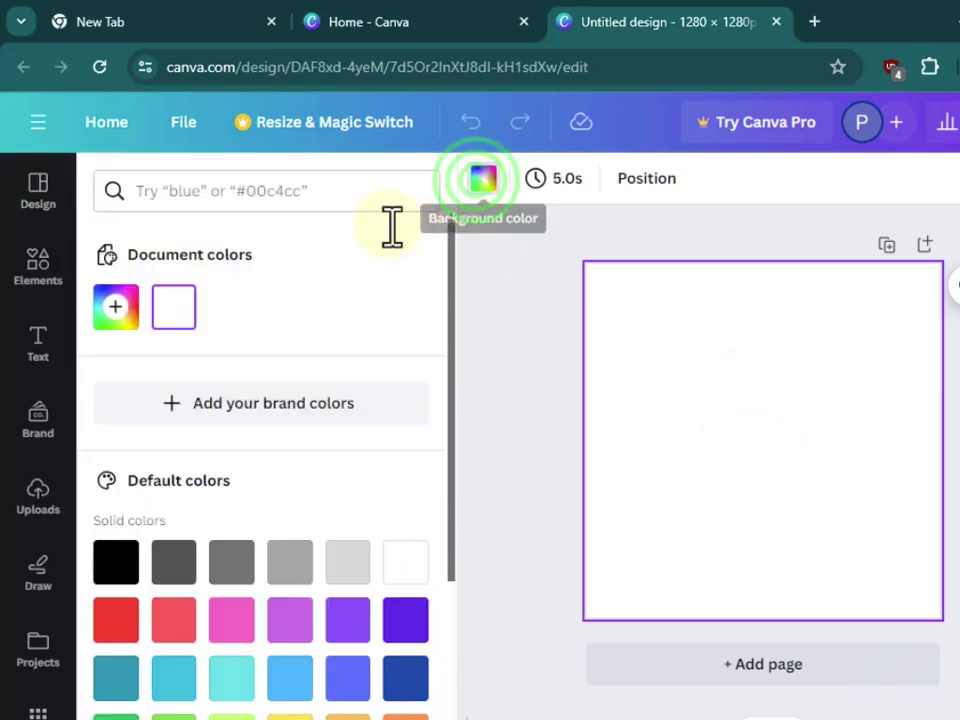
pyautogui.click(113, 320)
pyautogui.click(266, 451)
pyautogui.click(318, 444)
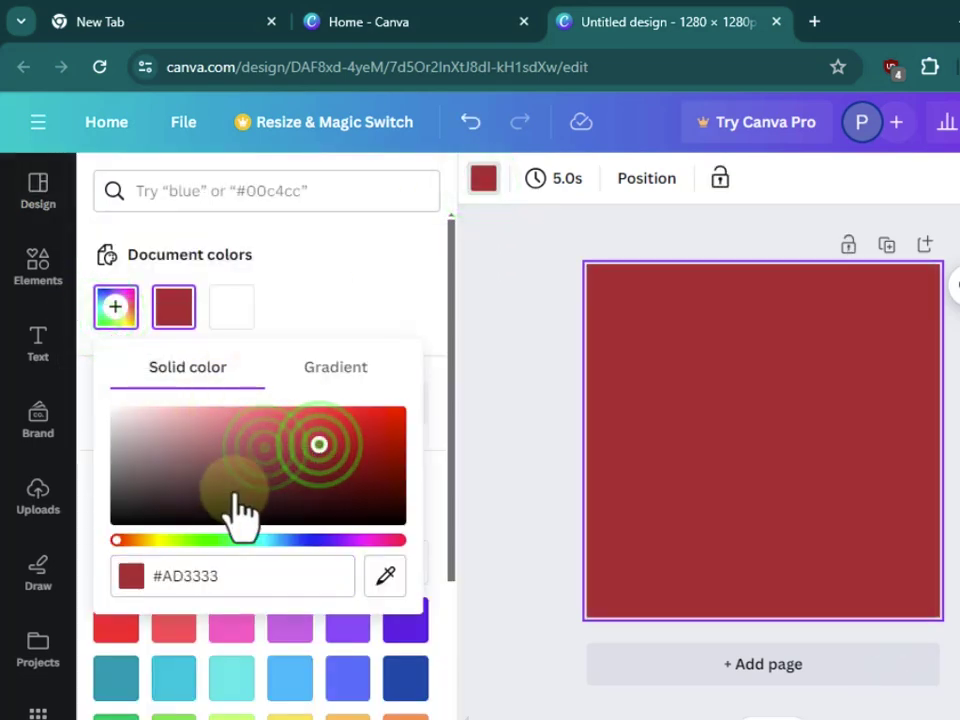
pyautogui.click(349, 448)
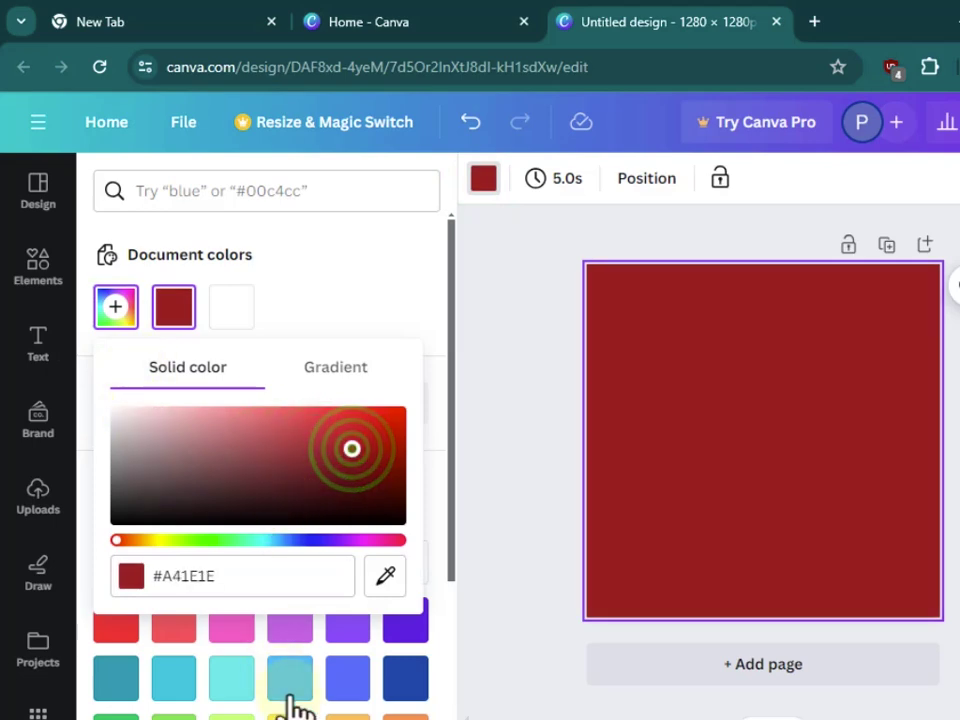
pyautogui.scroll(-3, 285, 690)
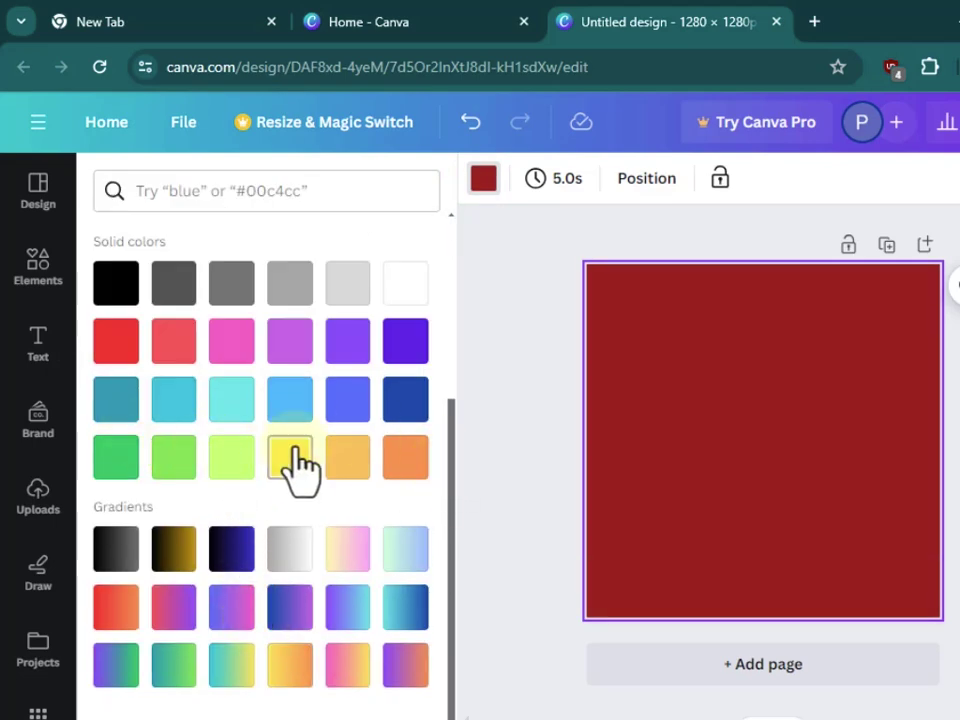
pyautogui.scroll(3, 297, 462)
pyautogui.click(510, 375)
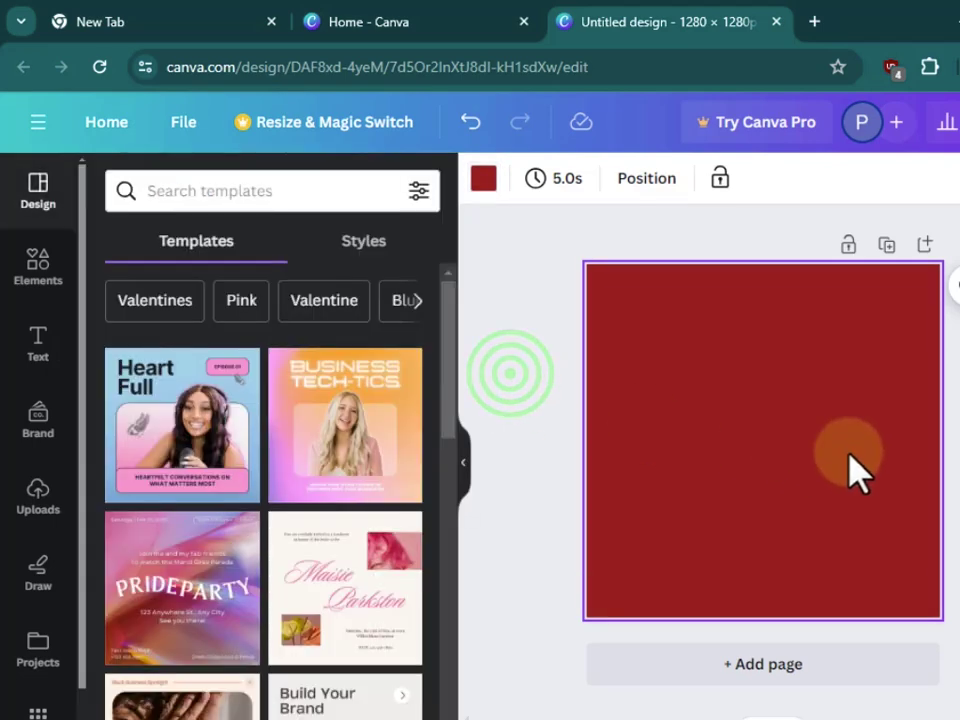
pyautogui.hotkey('ctrl', 'z')
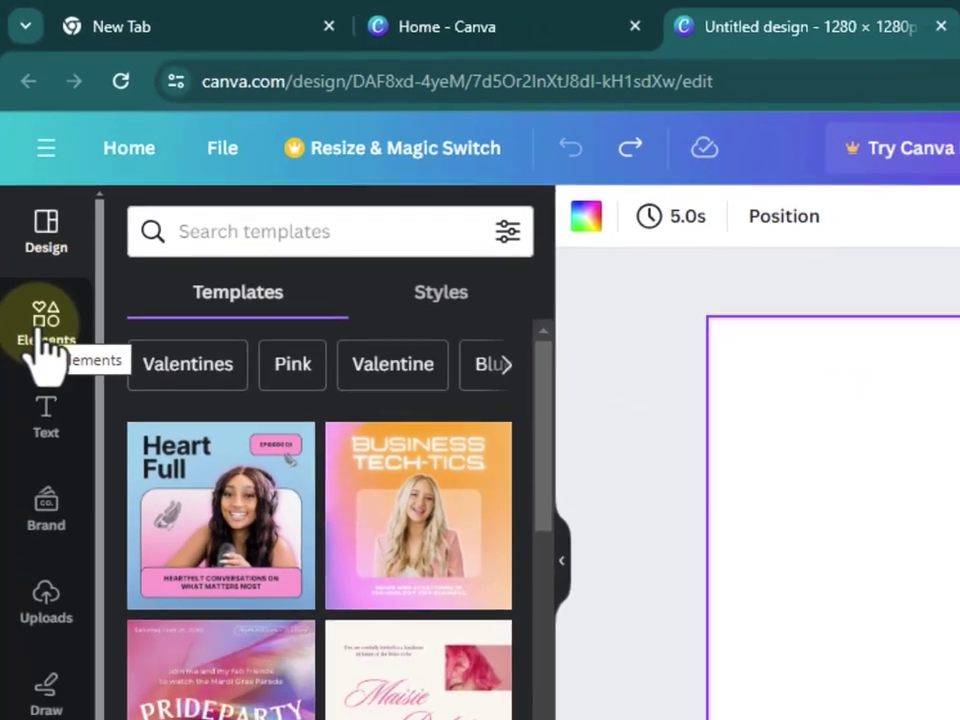
# Step: Search the Elements library for 'nature background' and show only the Photos results
pyautogui.click(51, 360)
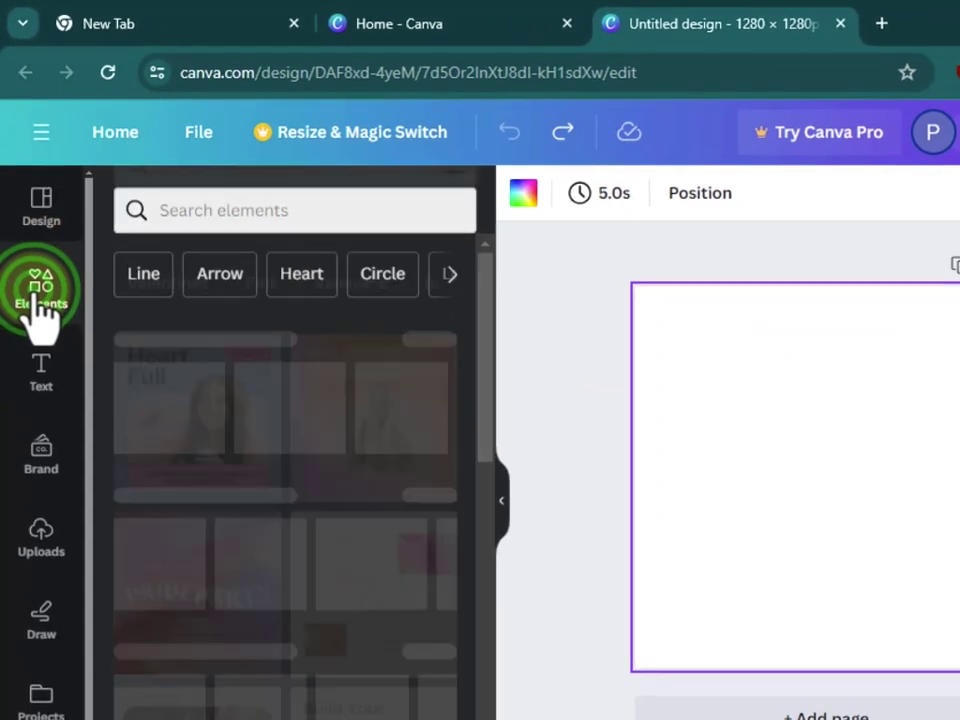
pyautogui.click(285, 212)
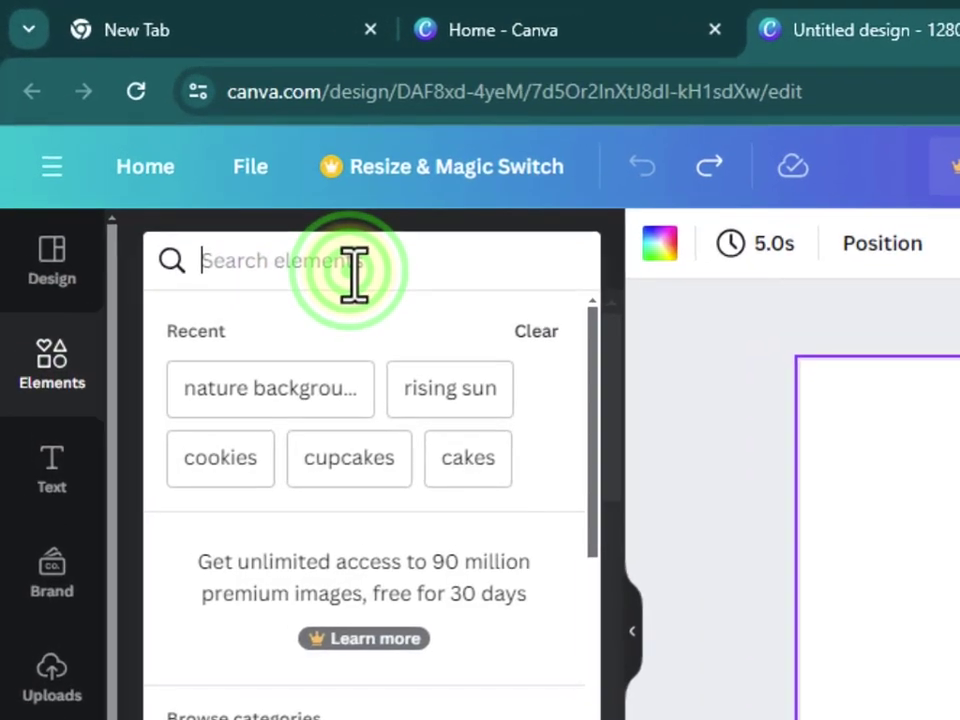
pyautogui.write('nature')
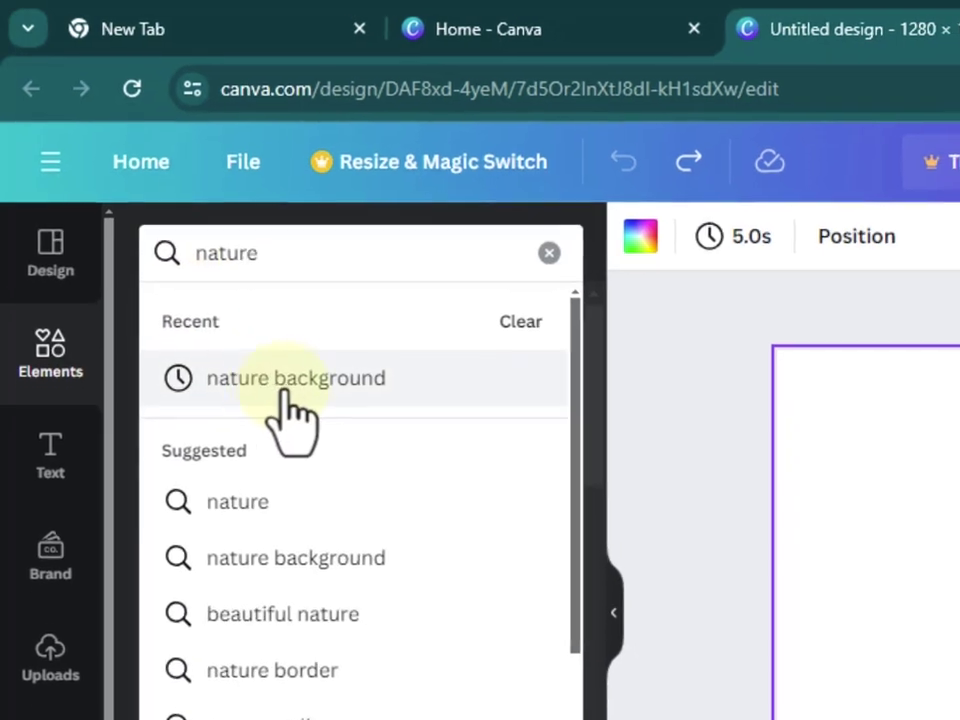
pyautogui.click(290, 400)
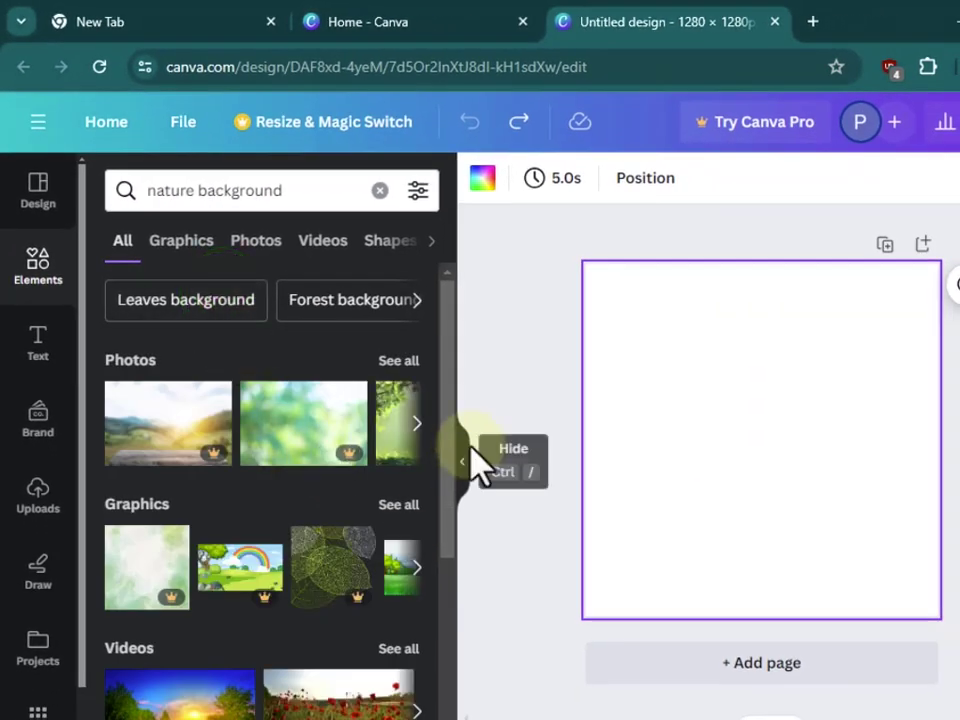
pyautogui.click(405, 365)
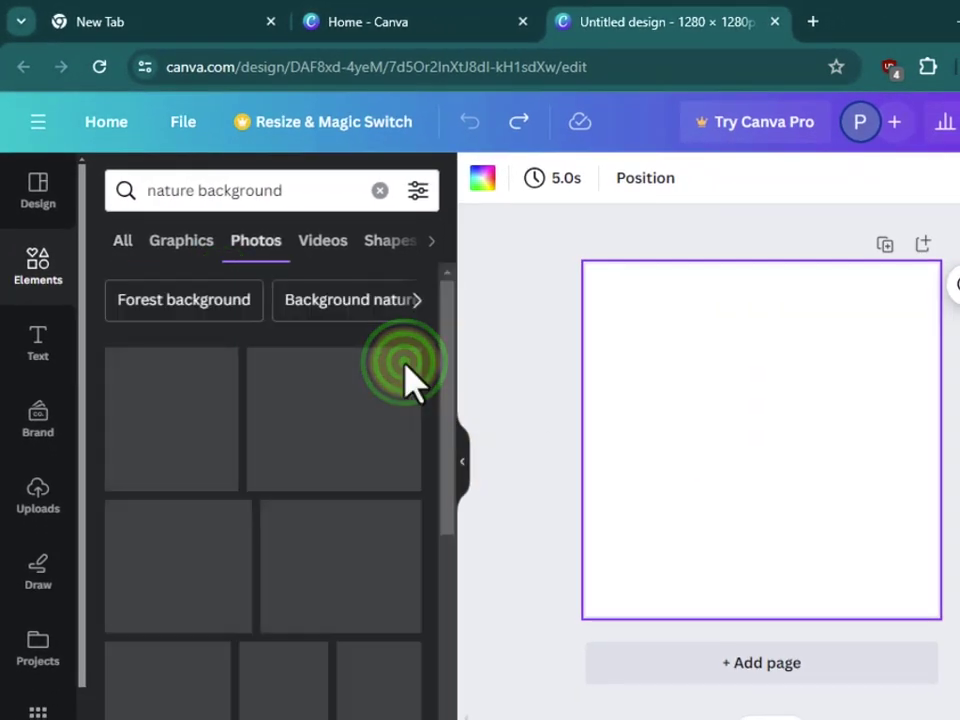
pyautogui.scroll(-2, 390, 400)
pyautogui.scroll(-10, 388, 420)
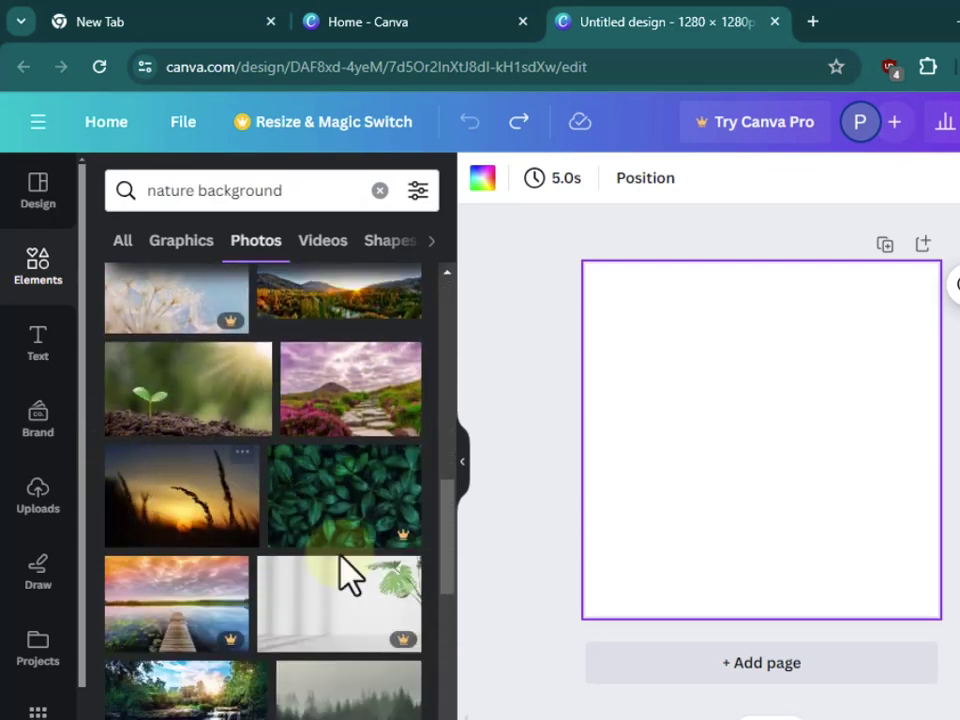
# Step: Add the seedling photo and set it as the page background
pyautogui.click(220, 419)
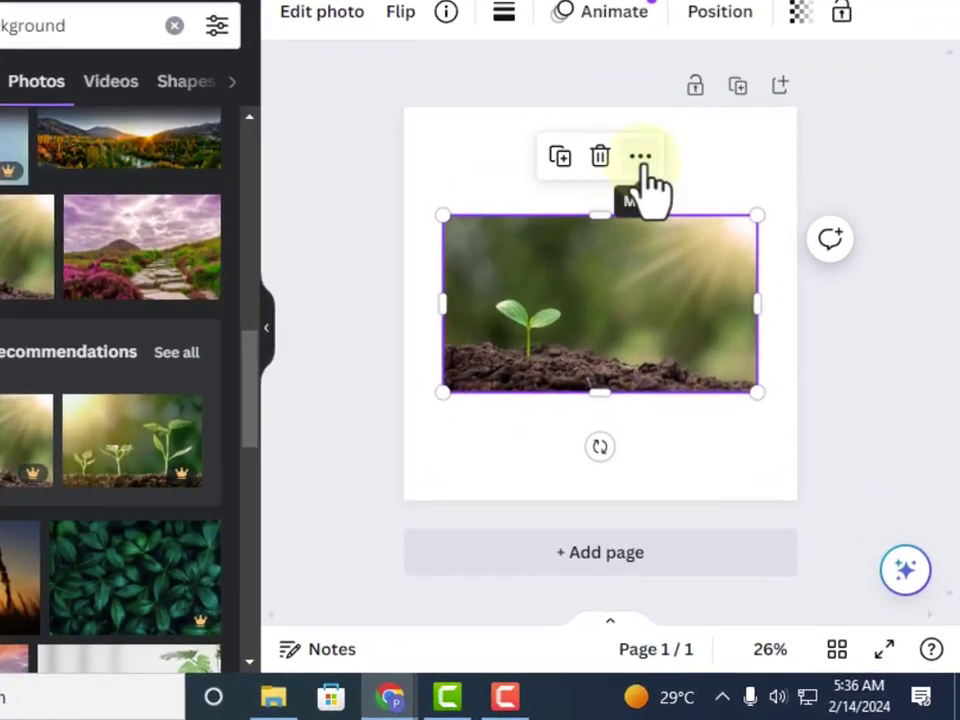
pyautogui.click(702, 264)
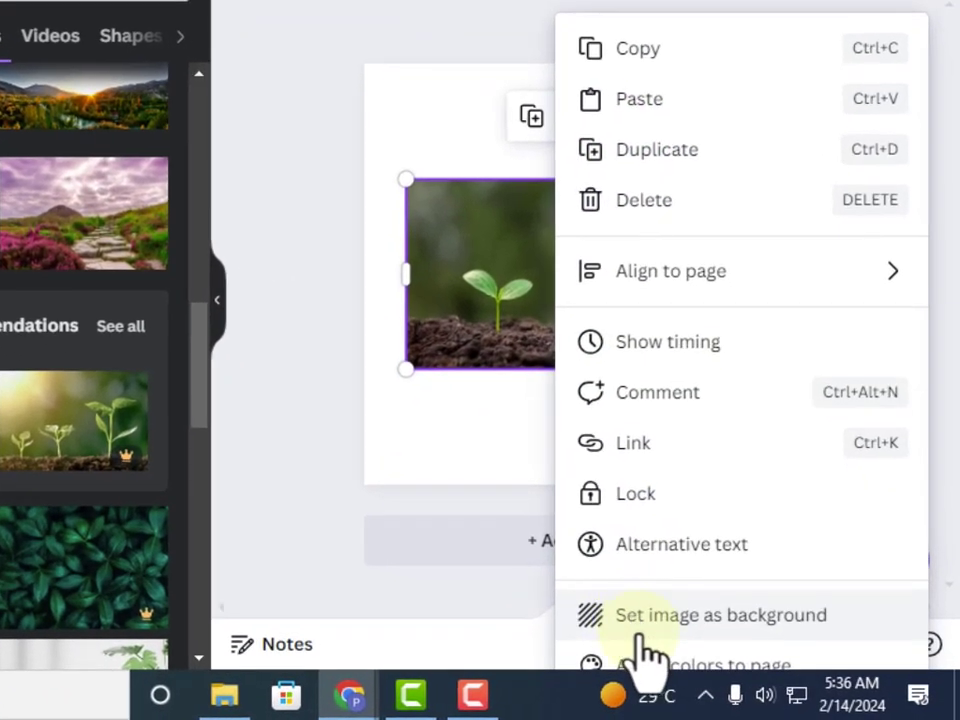
pyautogui.click(703, 620)
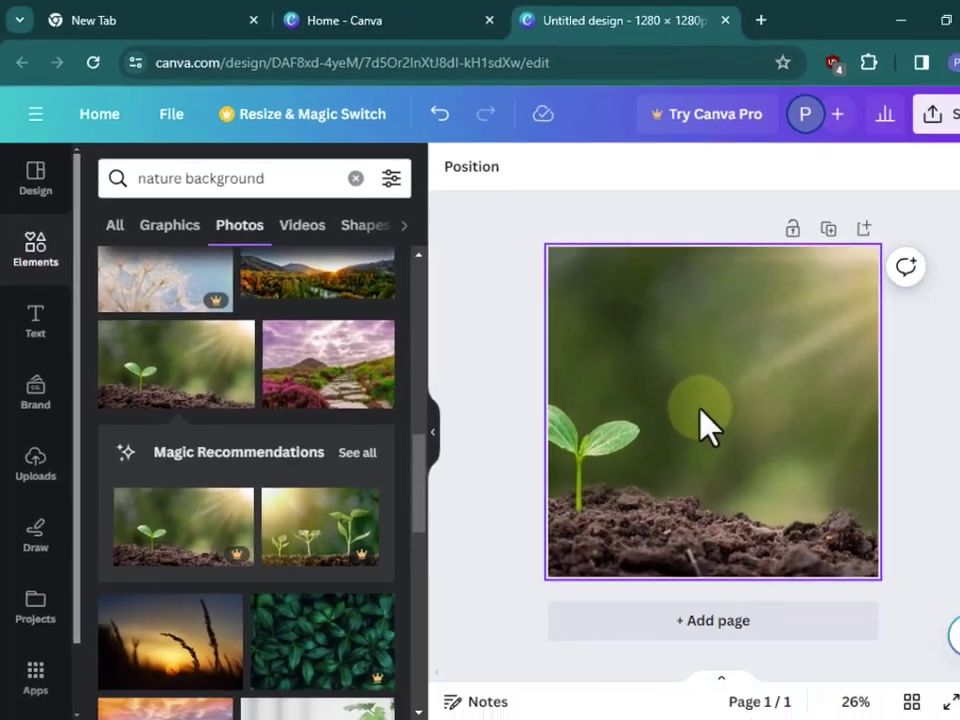
# Step: Reframe the background photo so the whole sprout shows on the left
pyautogui.click(662, 388)
pyautogui.doubleClick(668, 400)
pyautogui.moveTo(625, 415); pyautogui.dragTo(667, 424)
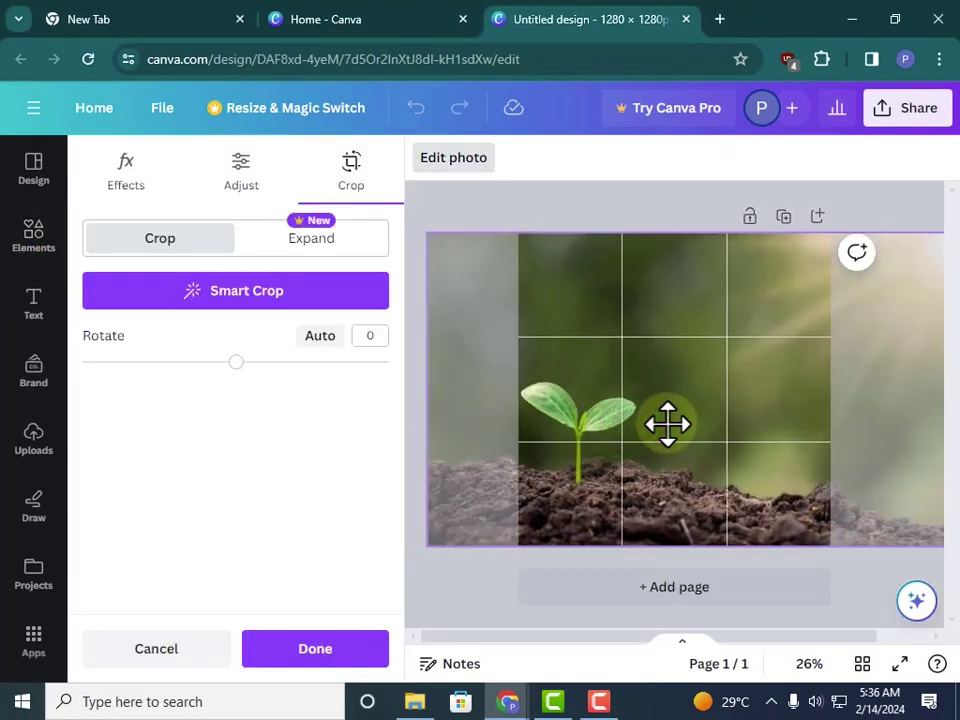
pyautogui.doubleClick(687, 407)
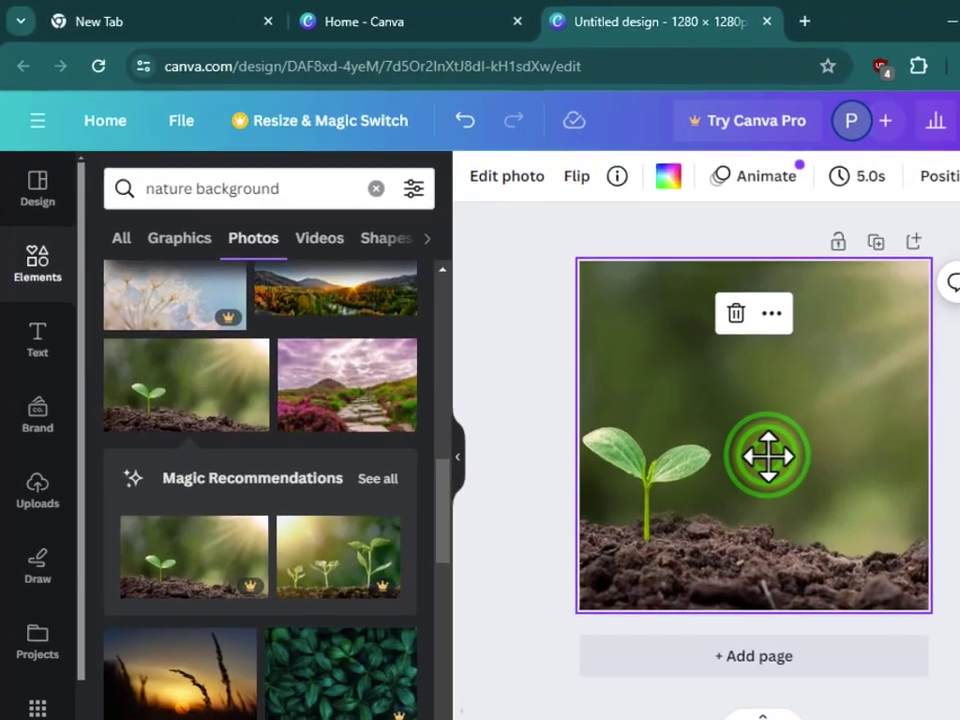
pyautogui.click(568, 500)
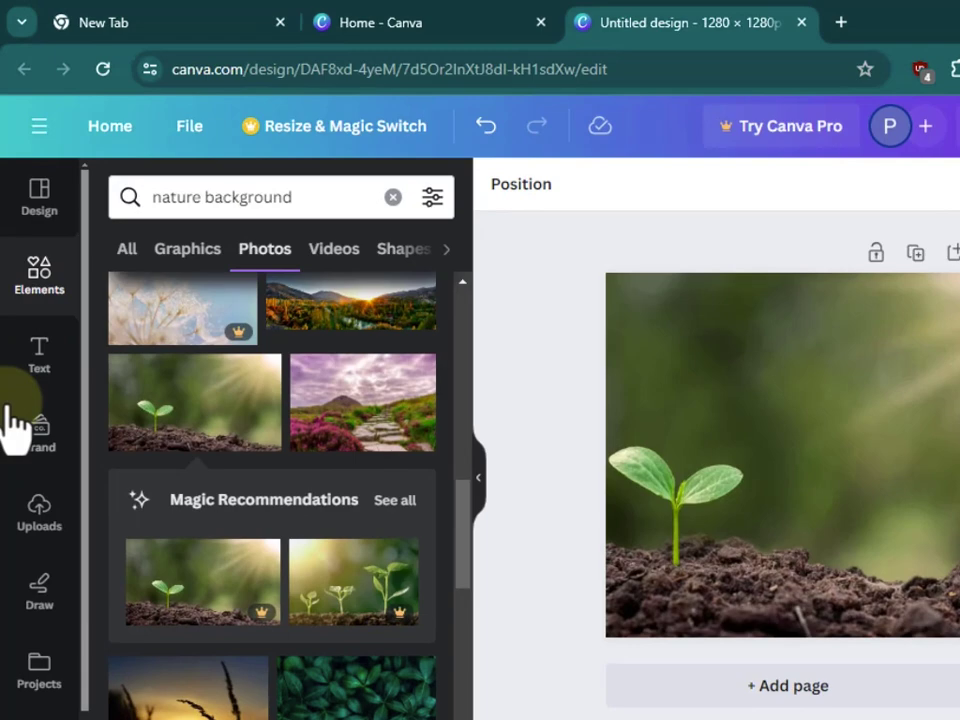
# Step: Add a heading and paste in 'Save trees and save the planet'
pyautogui.click(36, 352)
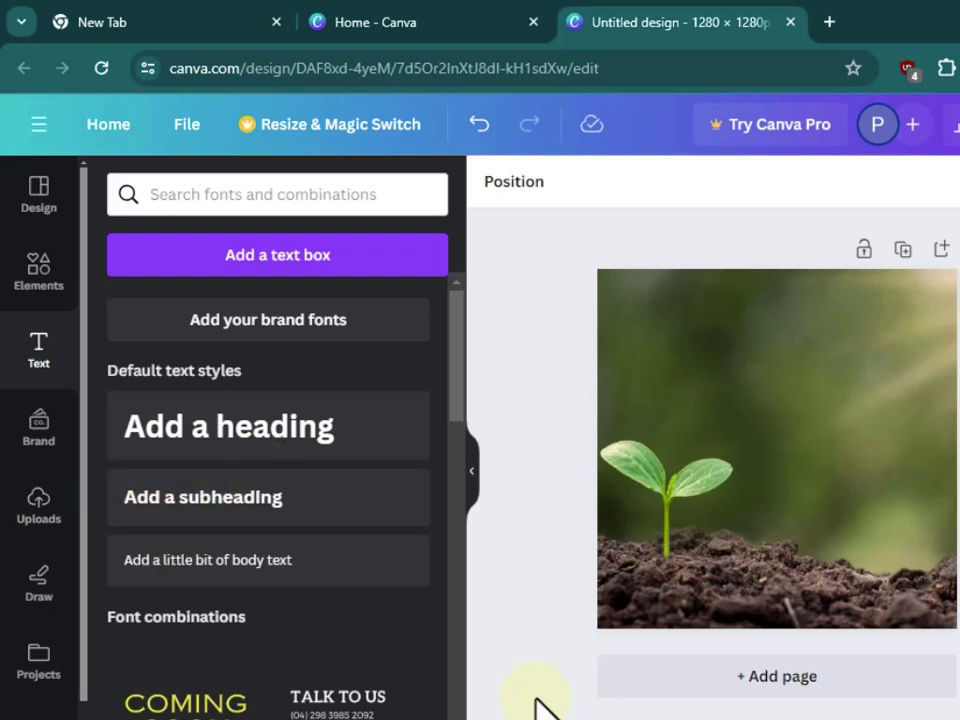
pyautogui.click(292, 452)
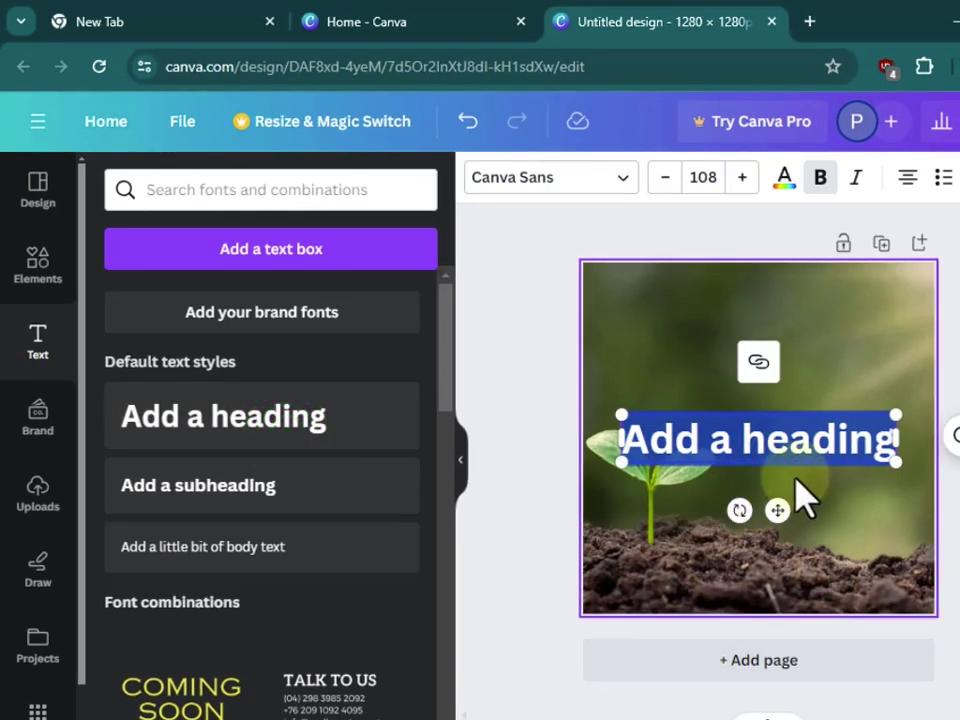
pyautogui.hotkey('ctrl', 'v')
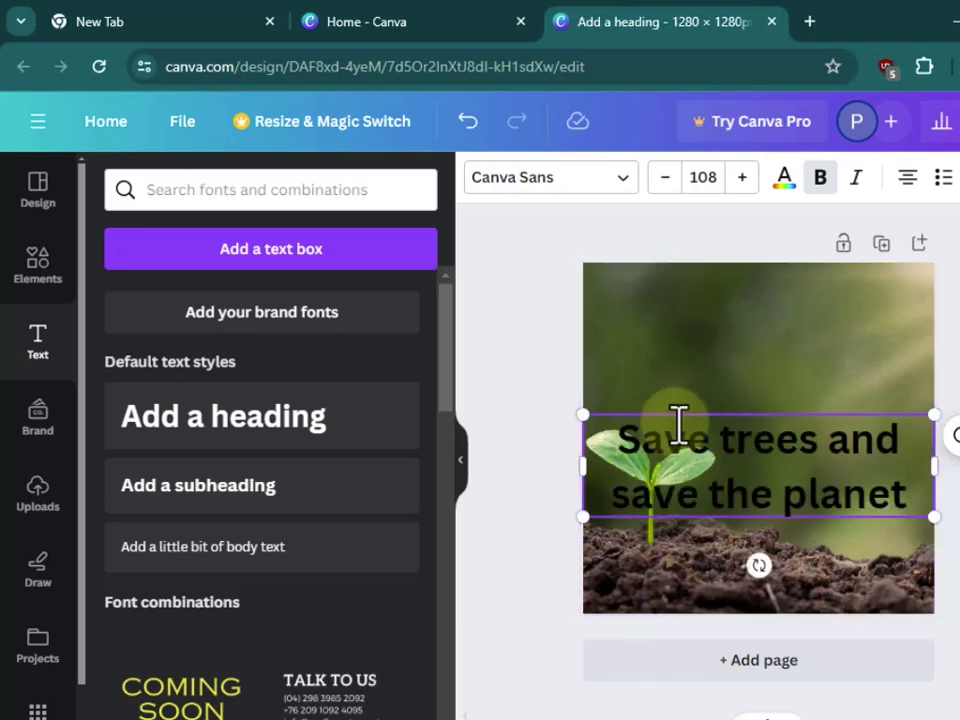
# Step: Move the heading up, shrink it to size 67.9 and widen it to wrap onto two lines
pyautogui.click(759, 383)
pyautogui.moveTo(763, 482); pyautogui.dragTo(771, 364)
pyautogui.moveTo(930, 398); pyautogui.dragTo(705, 378)
pyautogui.click(873, 406)
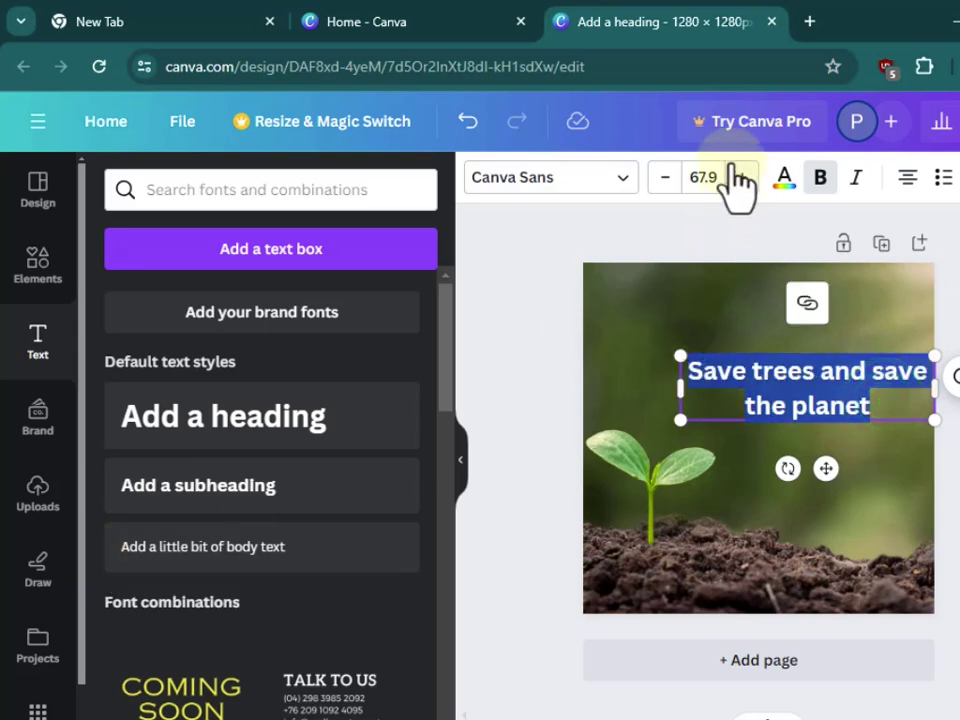
# Step: Set the quote in Helvetica World with white lettering
pyautogui.click(620, 195)
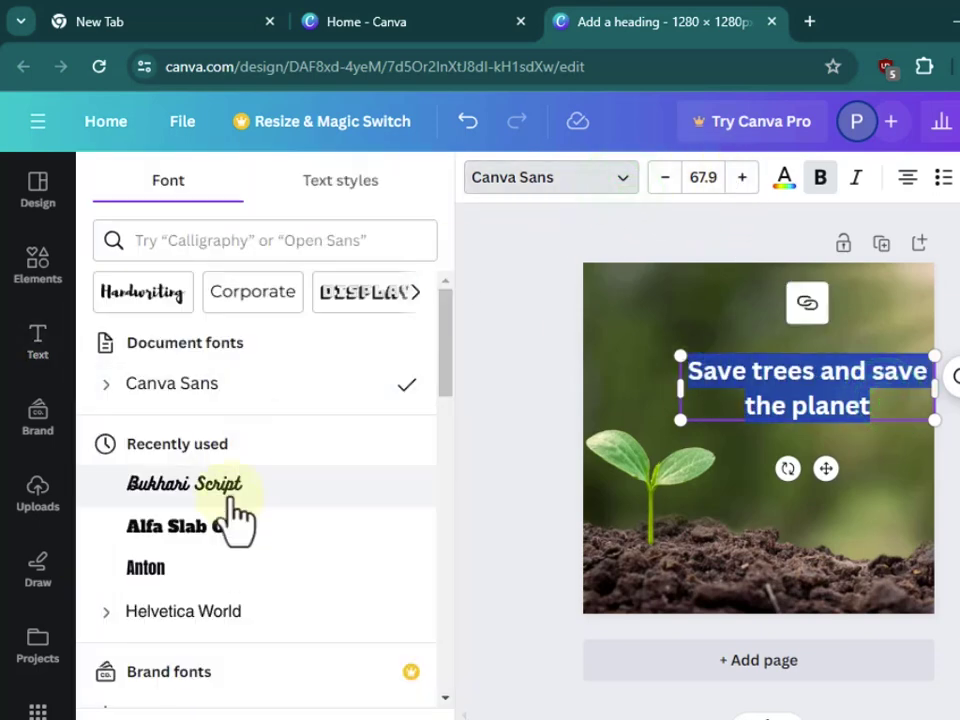
pyautogui.click(237, 530)
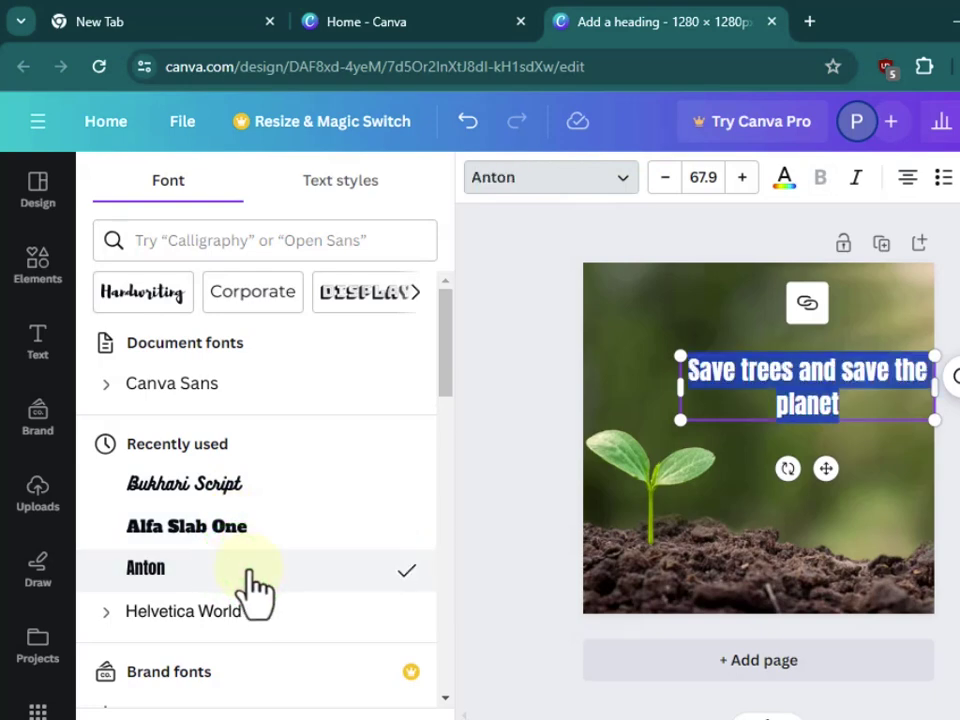
pyautogui.scroll(-1, 255, 590)
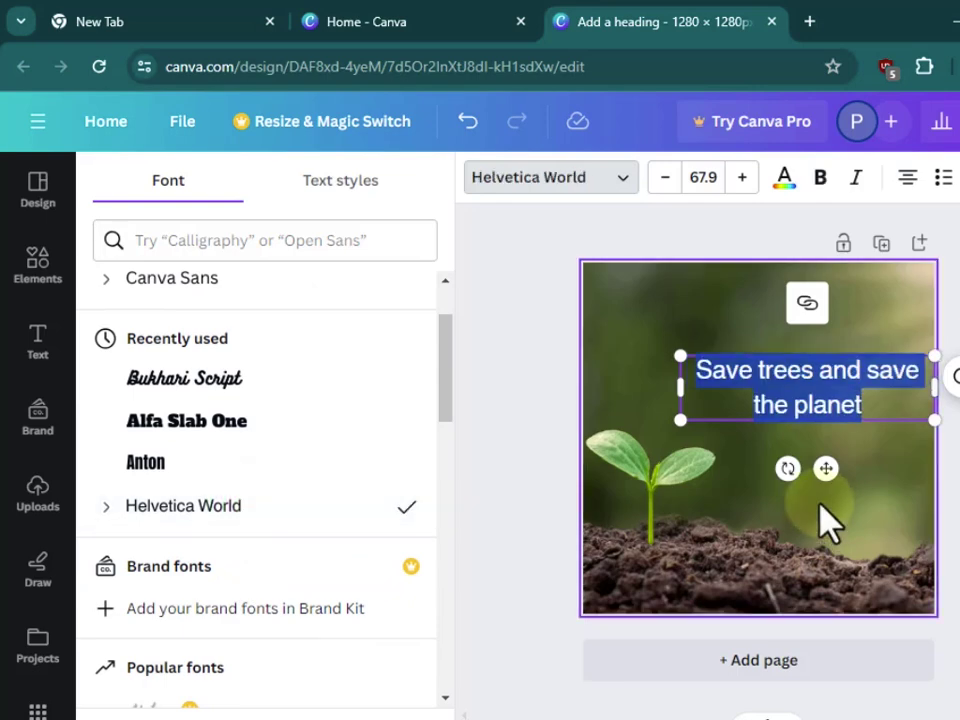
pyautogui.click(797, 200)
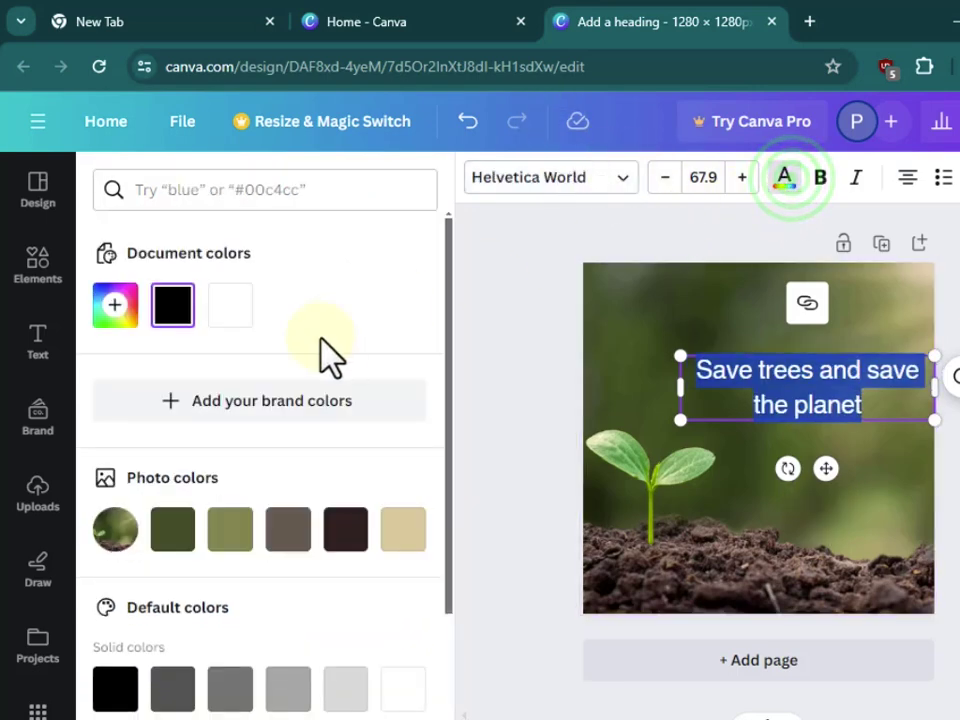
pyautogui.scroll(-1, 365, 600)
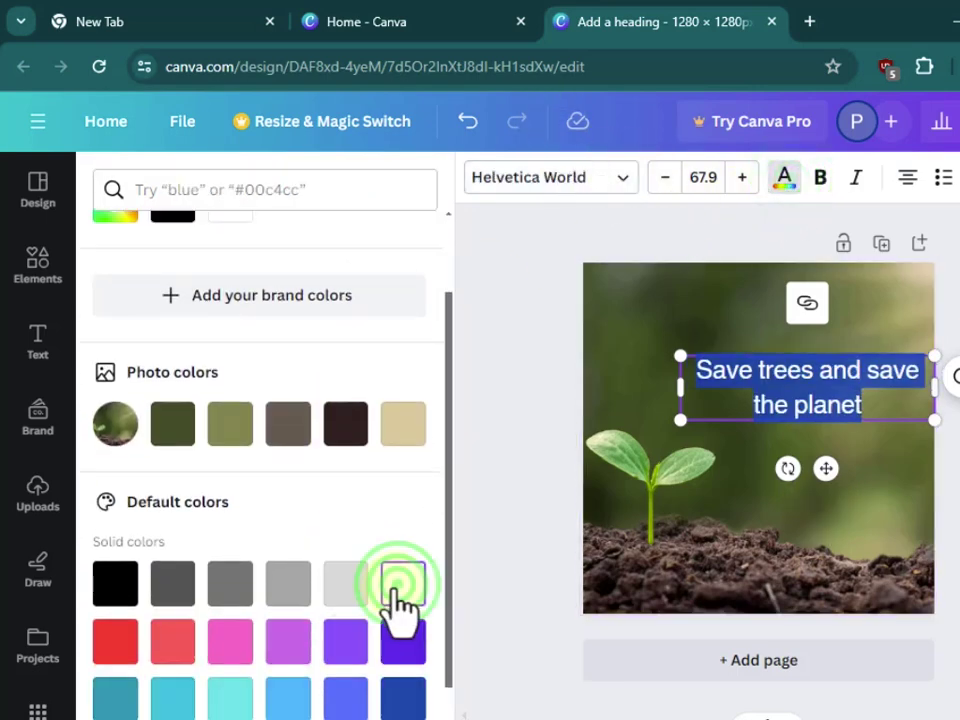
pyautogui.click(525, 478)
pyautogui.click(525, 478)
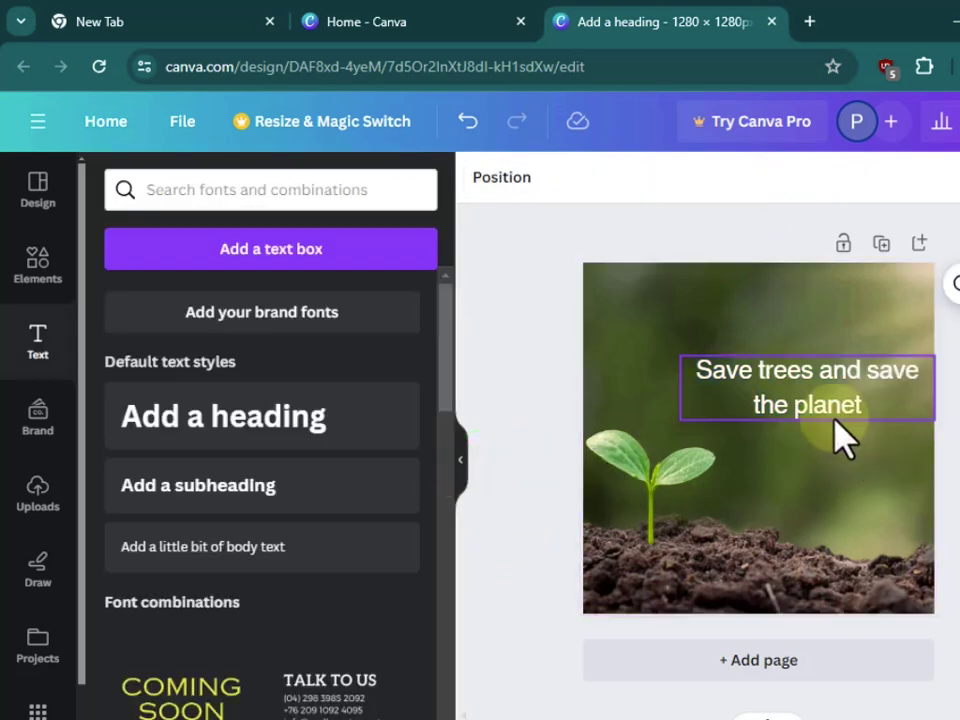
# Step: Move the quote lower and add a new heading placed at the upper right
pyautogui.moveTo(845, 440); pyautogui.dragTo(831, 506)
pyautogui.click(763, 365)
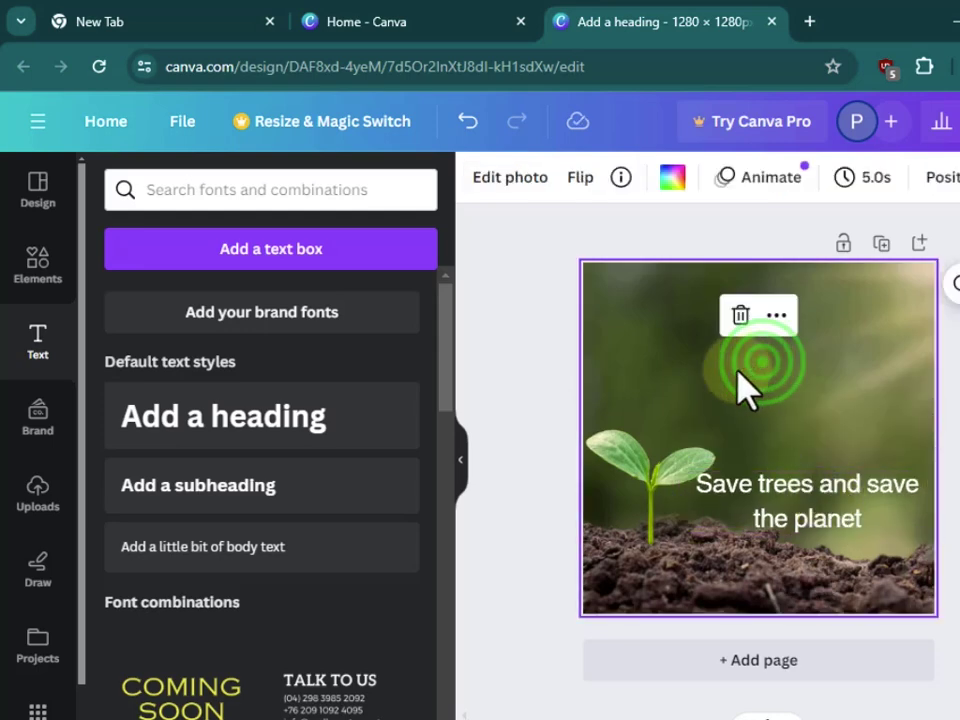
pyautogui.click(361, 411)
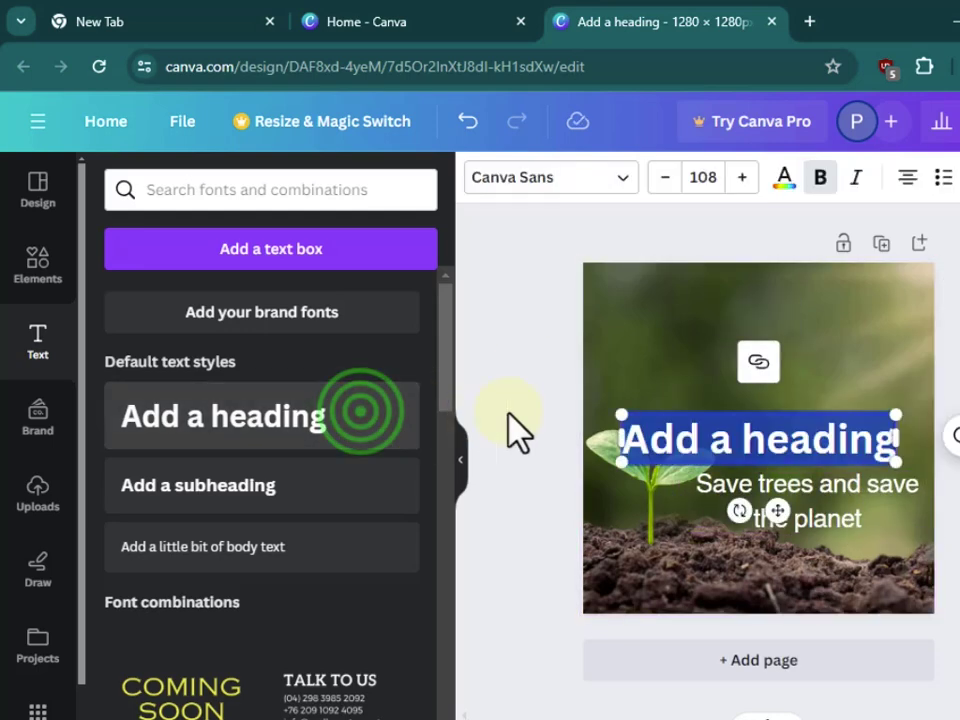
pyautogui.click(778, 420)
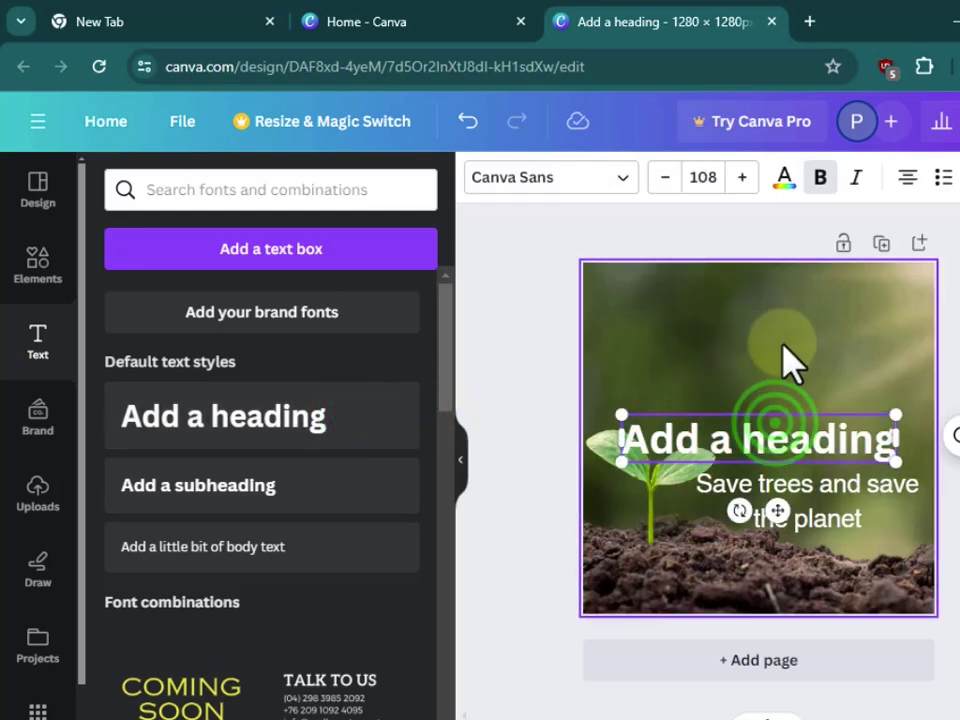
pyautogui.click(836, 366)
pyautogui.moveTo(815, 456); pyautogui.dragTo(842, 360)
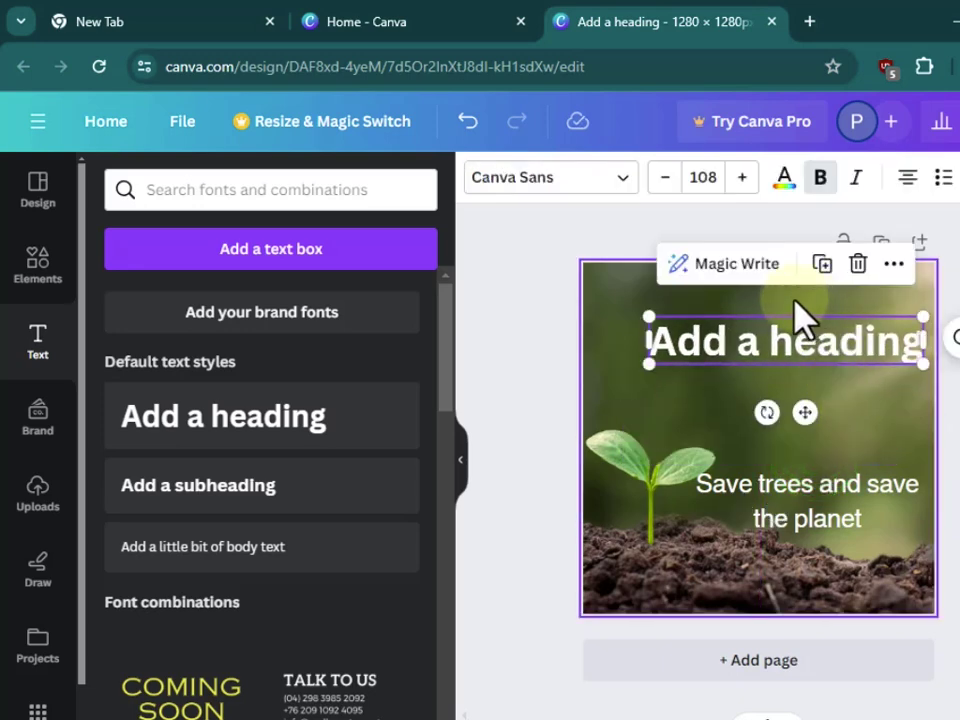
# Step: Replace the placeholder with 'One tree, one life', widen its box and select the words
pyautogui.click(852, 340)
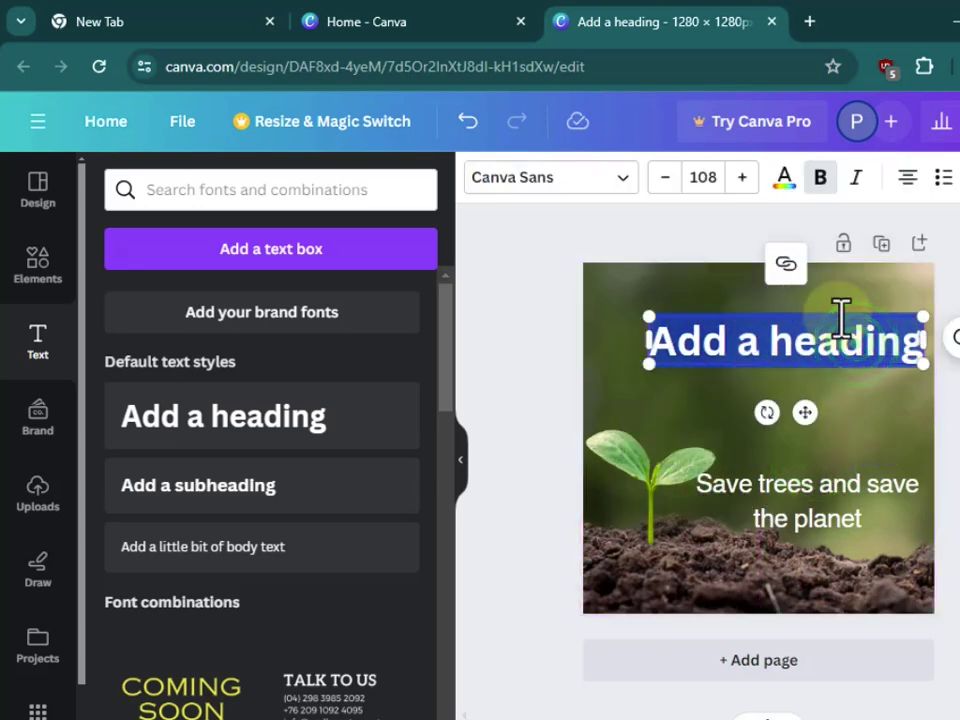
pyautogui.write('One tree, one life')
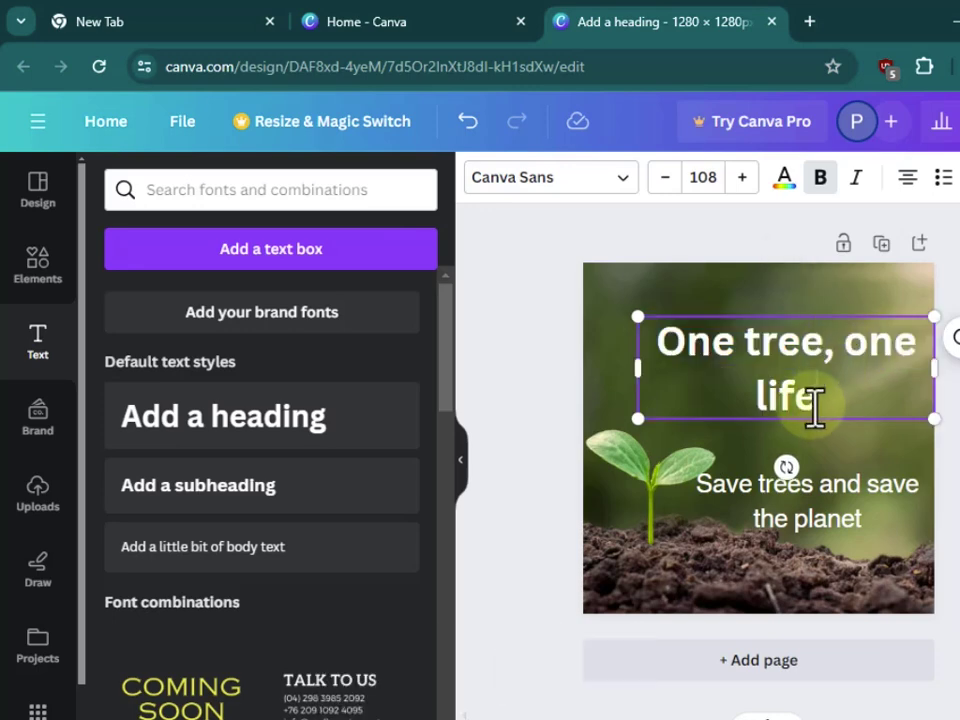
pyautogui.moveTo(641, 375); pyautogui.dragTo(621, 366)
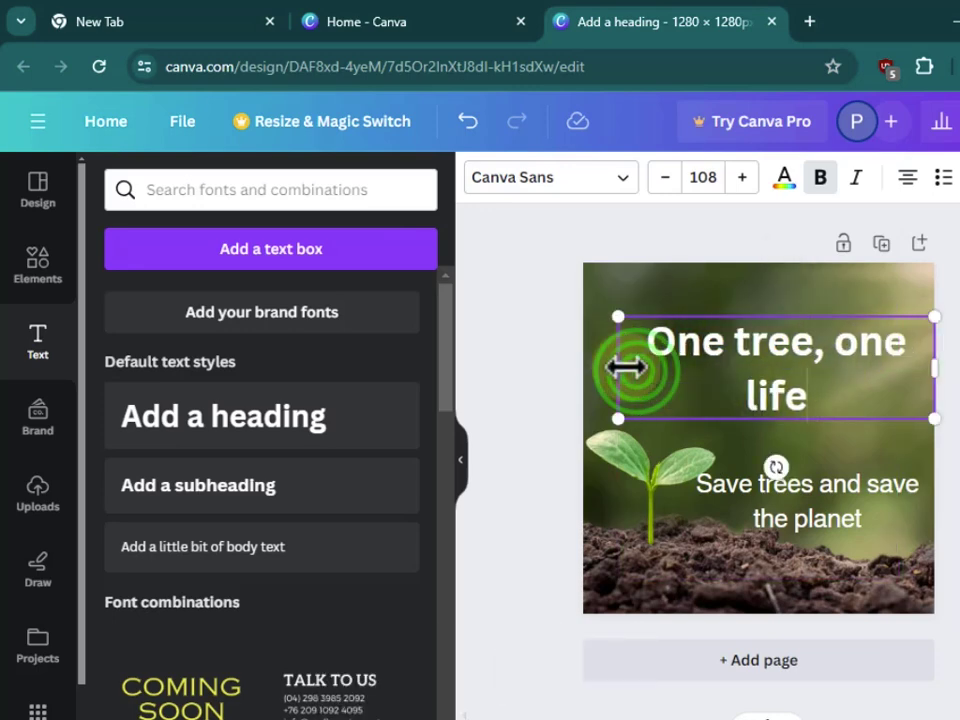
pyautogui.moveTo(815, 394); pyautogui.dragTo(680, 352)
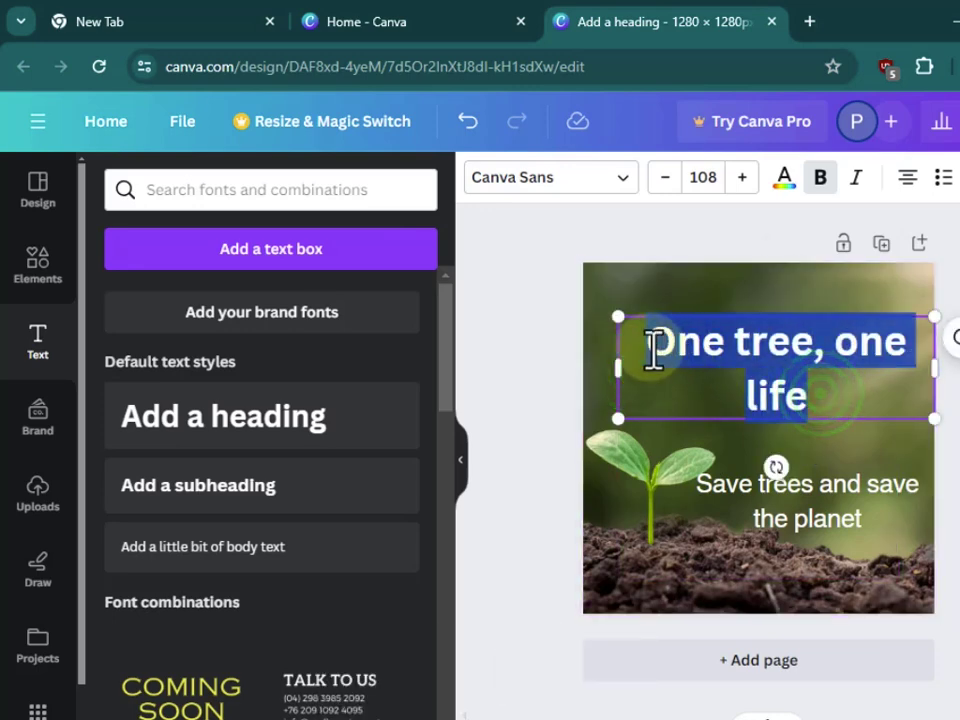
pyautogui.click(626, 177)
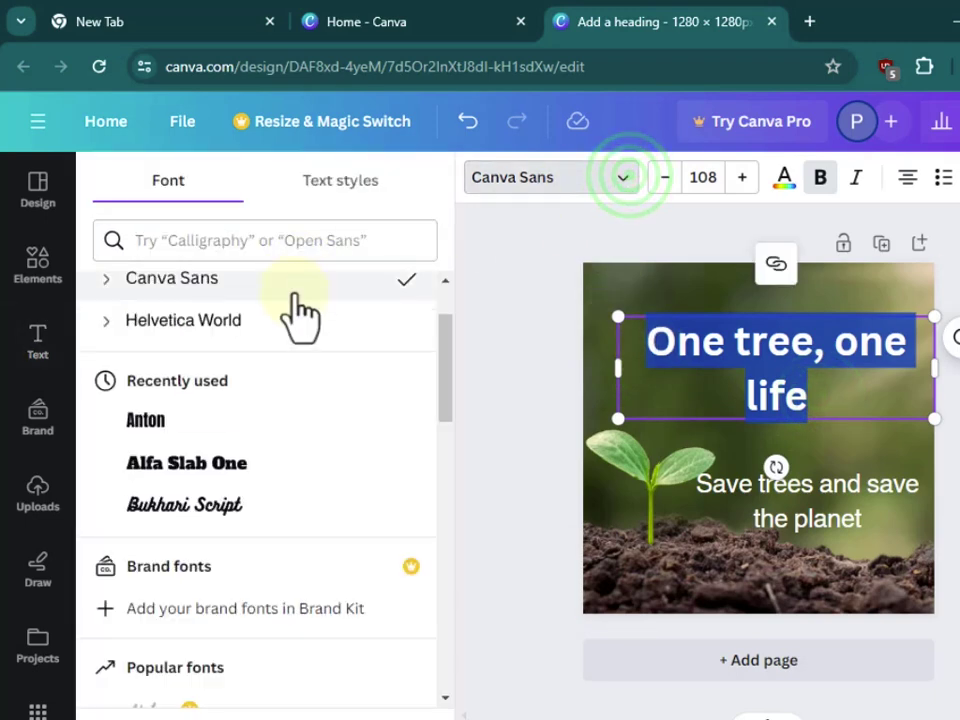
# Step: Make 'One tree, one life' Helvetica World at size 80 and nudge it slightly lower
pyautogui.click(312, 446)
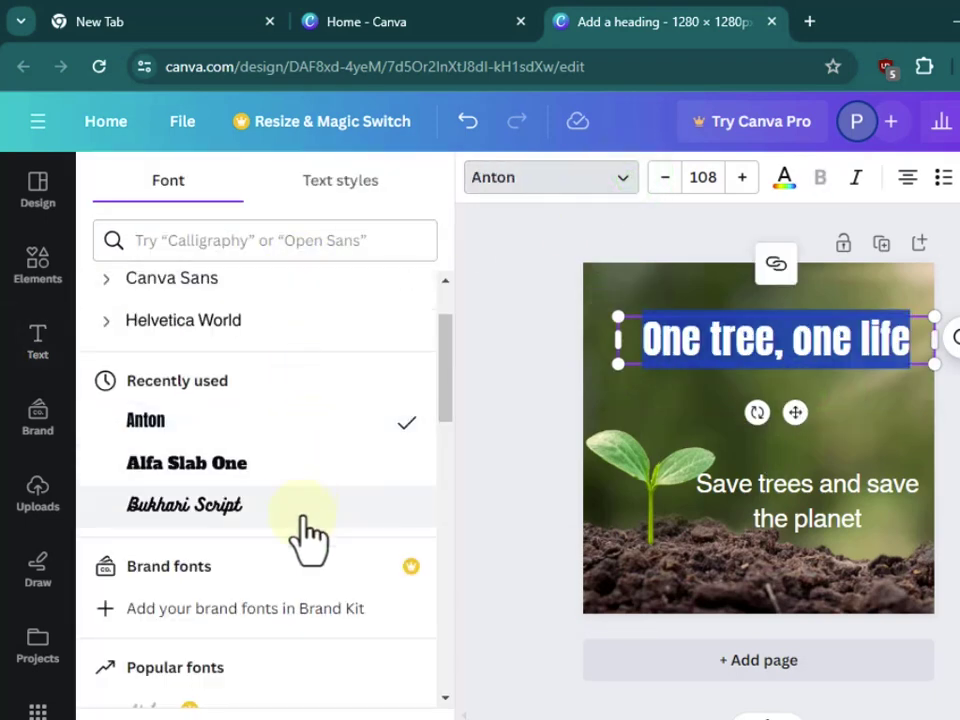
pyautogui.click(256, 320)
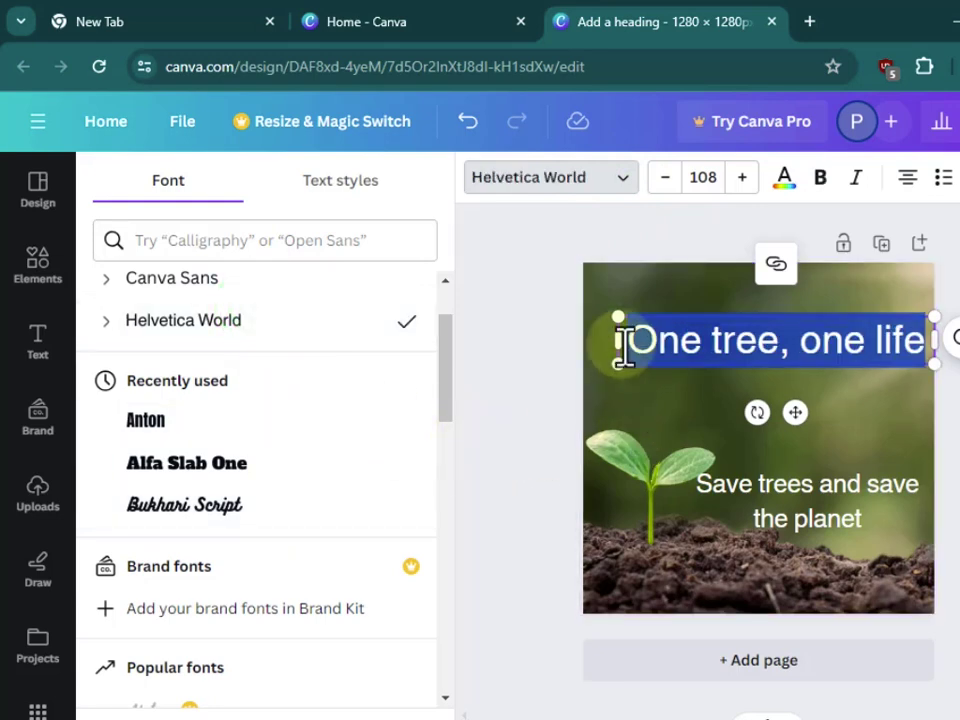
pyautogui.click(690, 185)
pyautogui.scroll(-5, 720, 440)
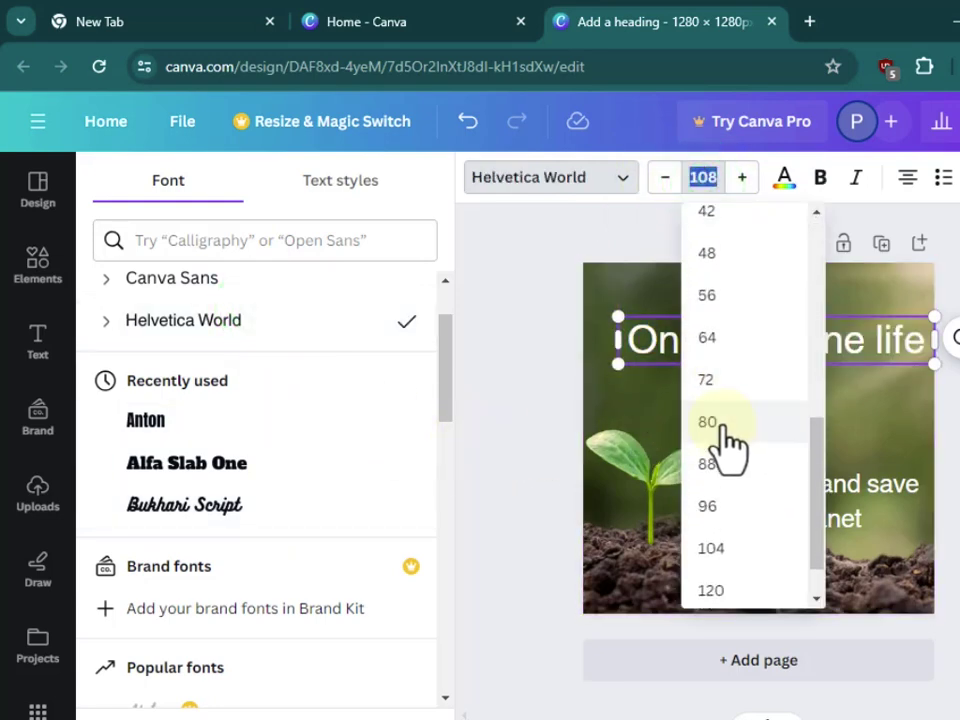
pyautogui.scroll(-1, 728, 445)
pyautogui.click(706, 369)
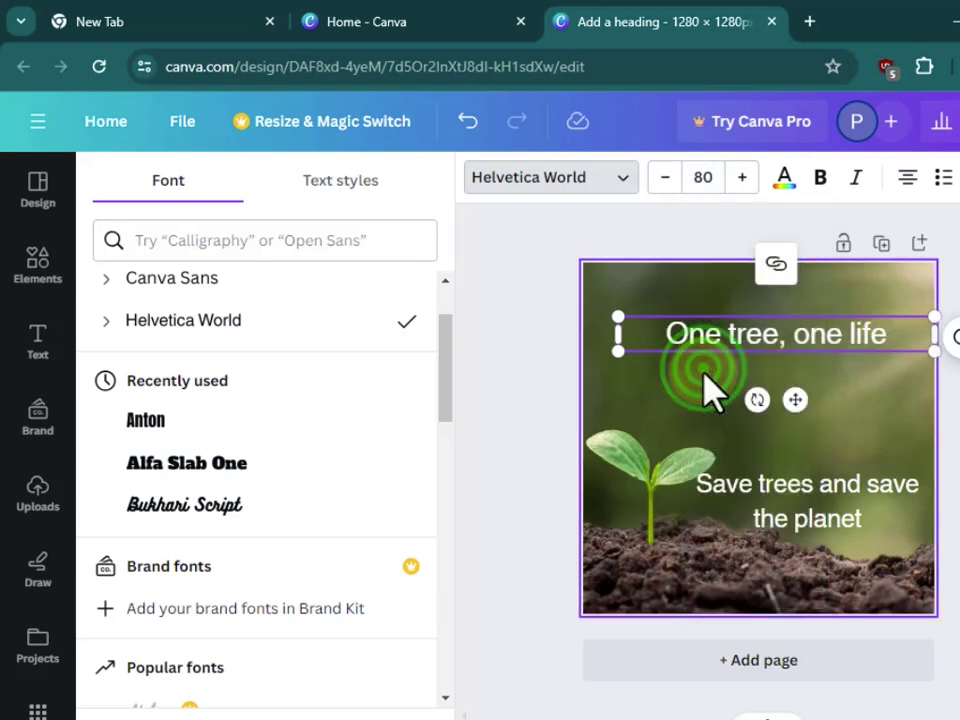
pyautogui.click(858, 400)
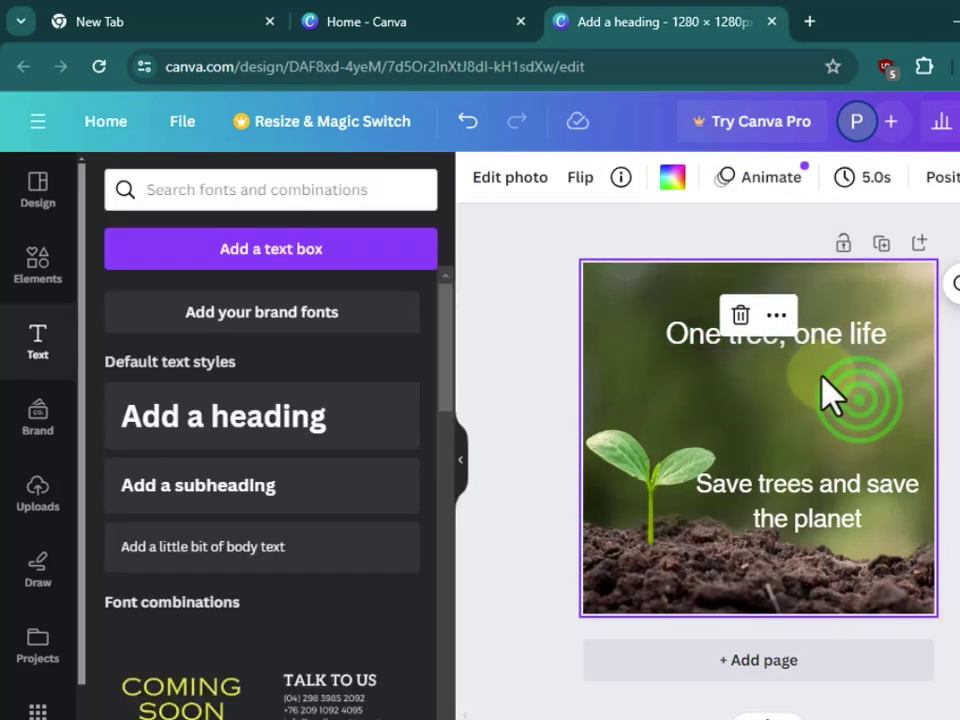
pyautogui.moveTo(846, 333); pyautogui.dragTo(868, 373)
# Step: Narrow the 'One tree, one life' box so the heading wraps onto two lines
pyautogui.click(866, 445)
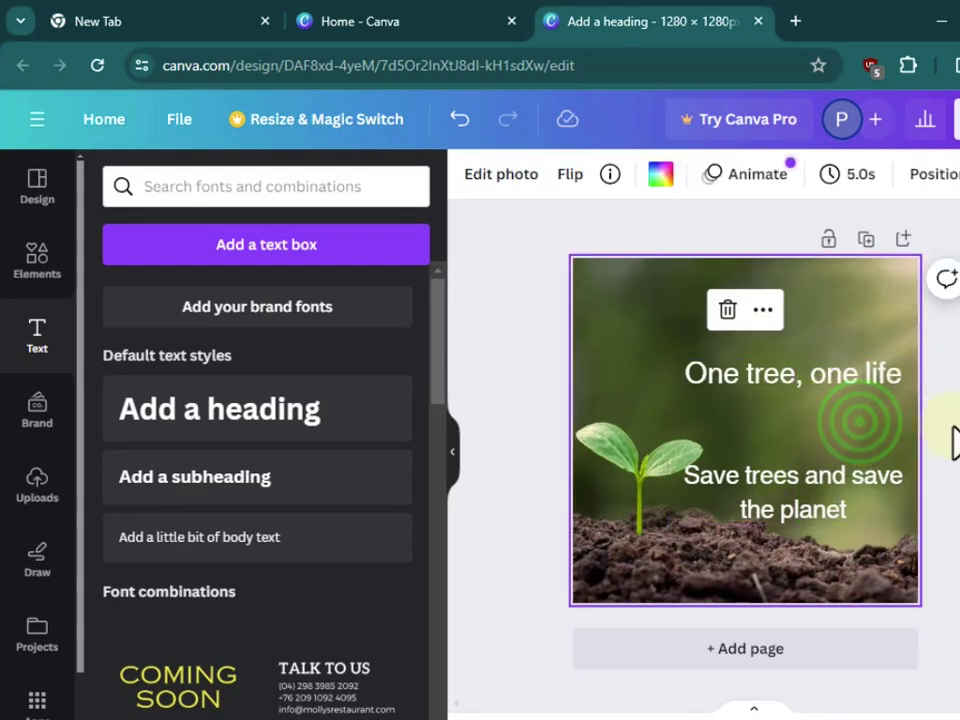
pyautogui.click(948, 425)
pyautogui.click(843, 398)
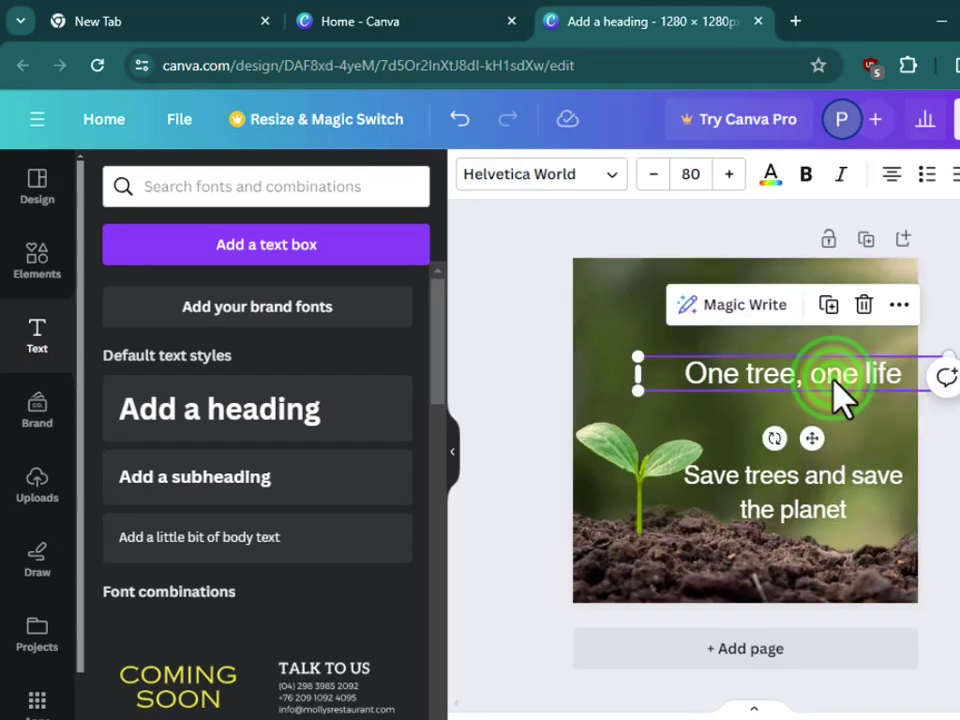
pyautogui.click(630, 378)
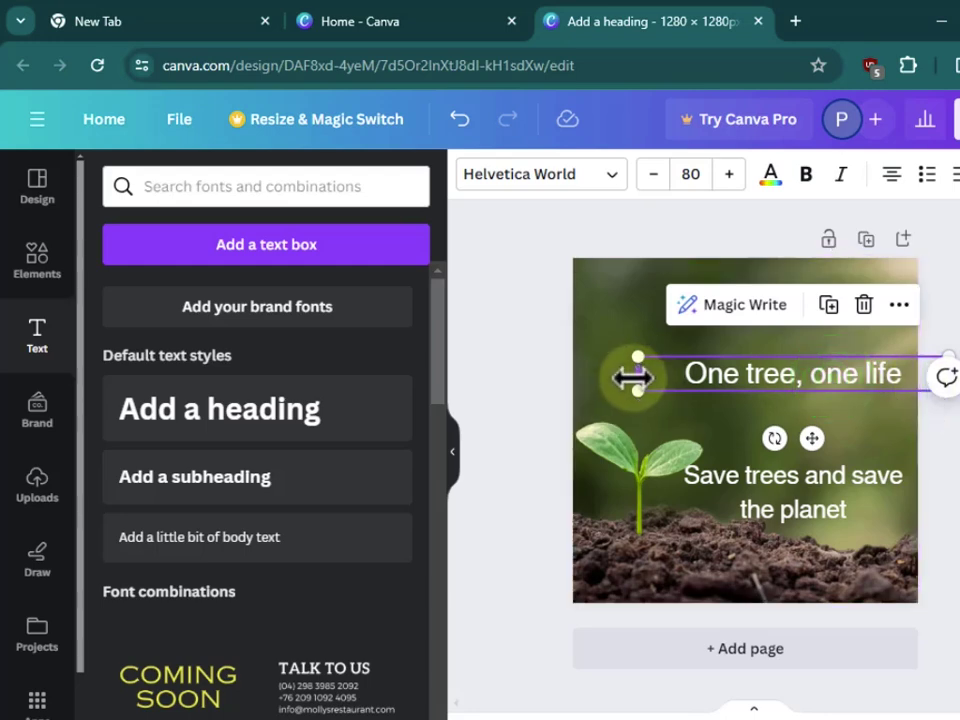
pyautogui.moveTo(632, 378); pyautogui.dragTo(738, 393)
pyautogui.moveTo(807, 388); pyautogui.dragTo(767, 381)
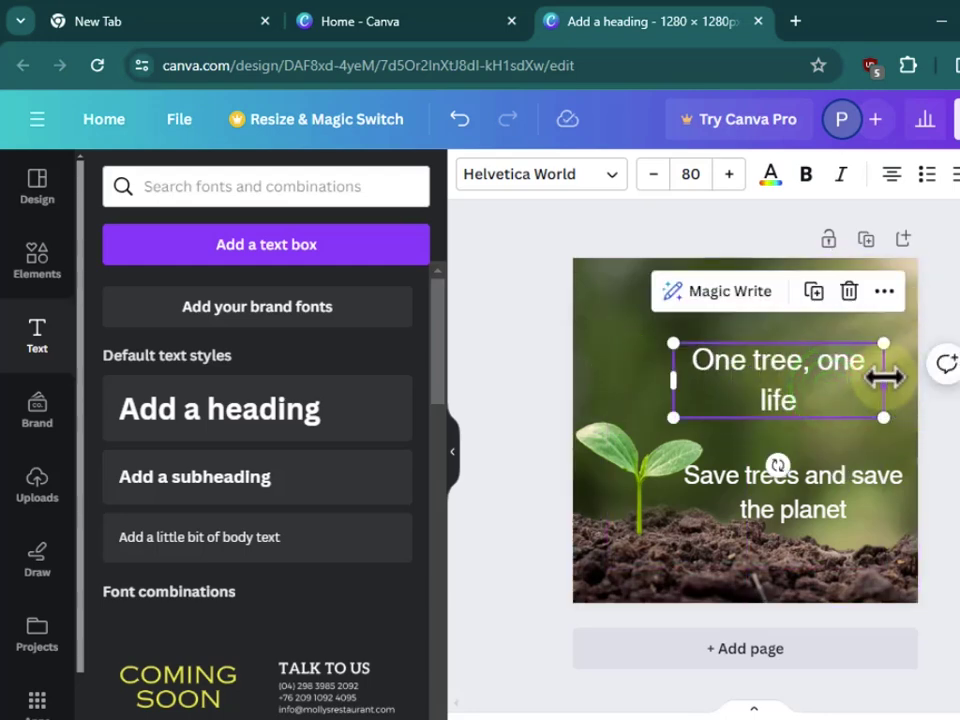
pyautogui.moveTo(884, 377); pyautogui.dragTo(855, 412)
# Step: Move 'Save trees and save the planet' to the top and 'One tree, one life' lower right
pyautogui.click(803, 511)
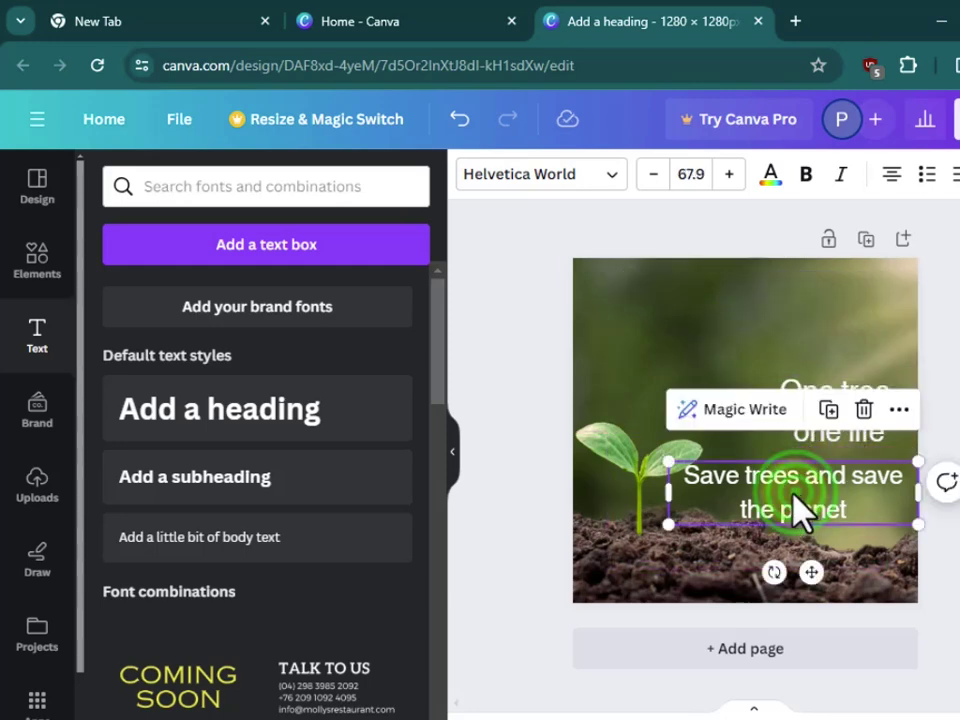
pyautogui.moveTo(800, 512); pyautogui.dragTo(750, 320)
pyautogui.moveTo(849, 437); pyautogui.dragTo(836, 501)
pyautogui.moveTo(767, 337); pyautogui.dragTo(750, 343)
pyautogui.click(885, 439)
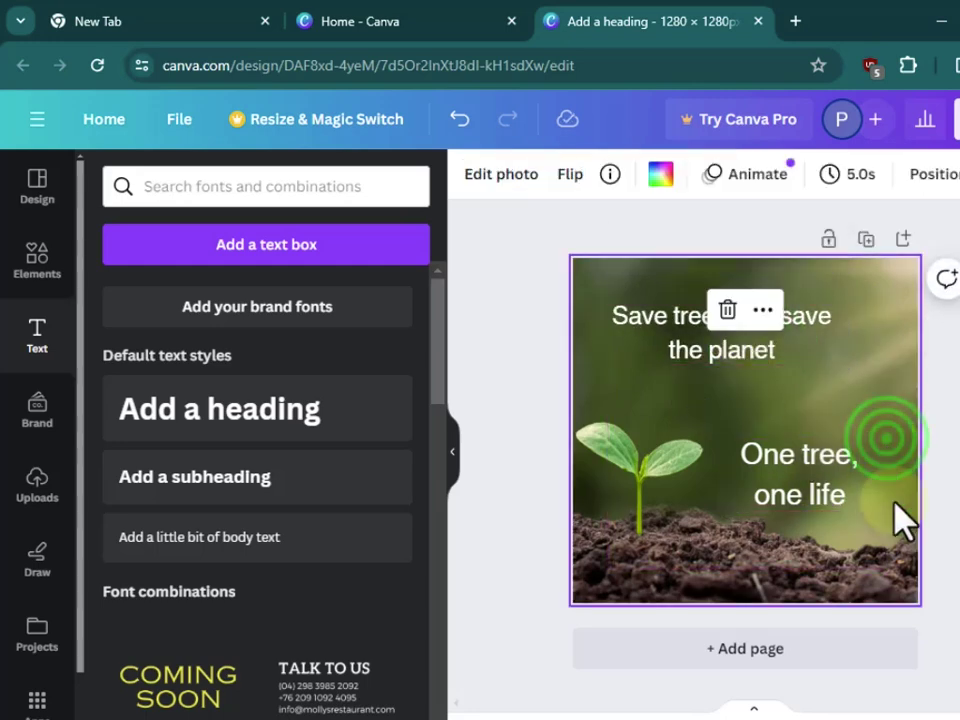
pyautogui.press('Escape')
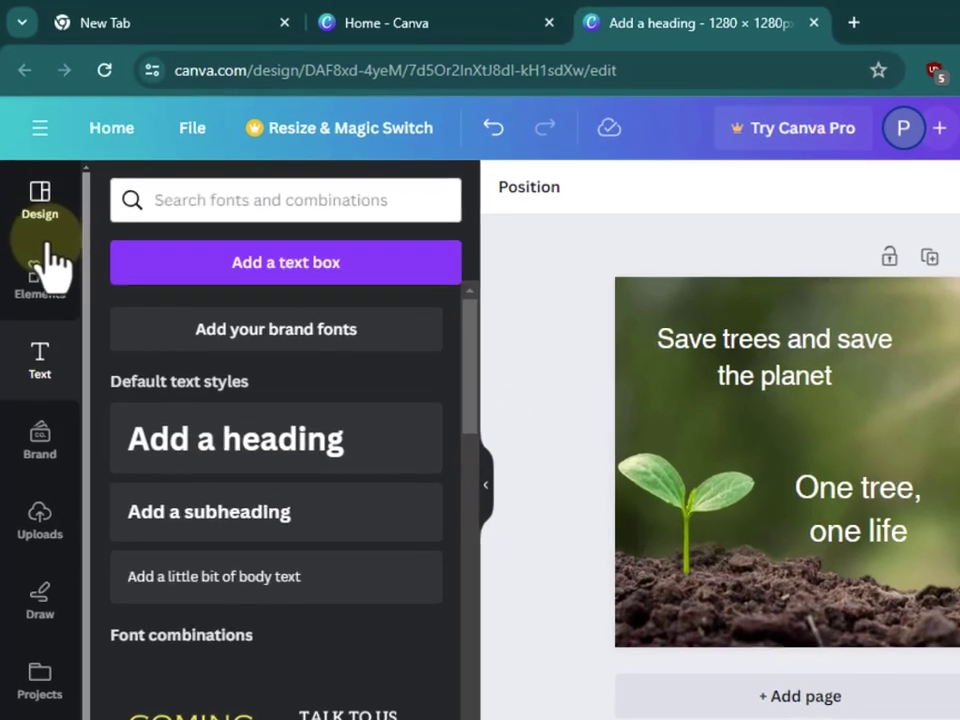
# Step: Search Elements for 'rectangle' and add the thin outlined rectangle from the Graphics results
pyautogui.click(45, 272)
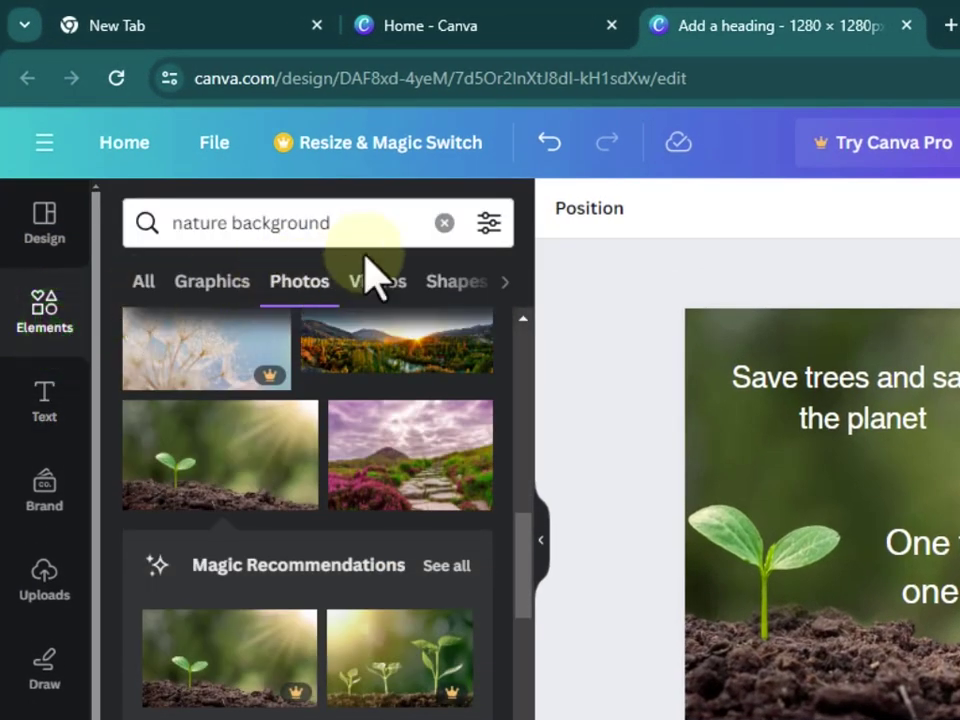
pyautogui.click(444, 222)
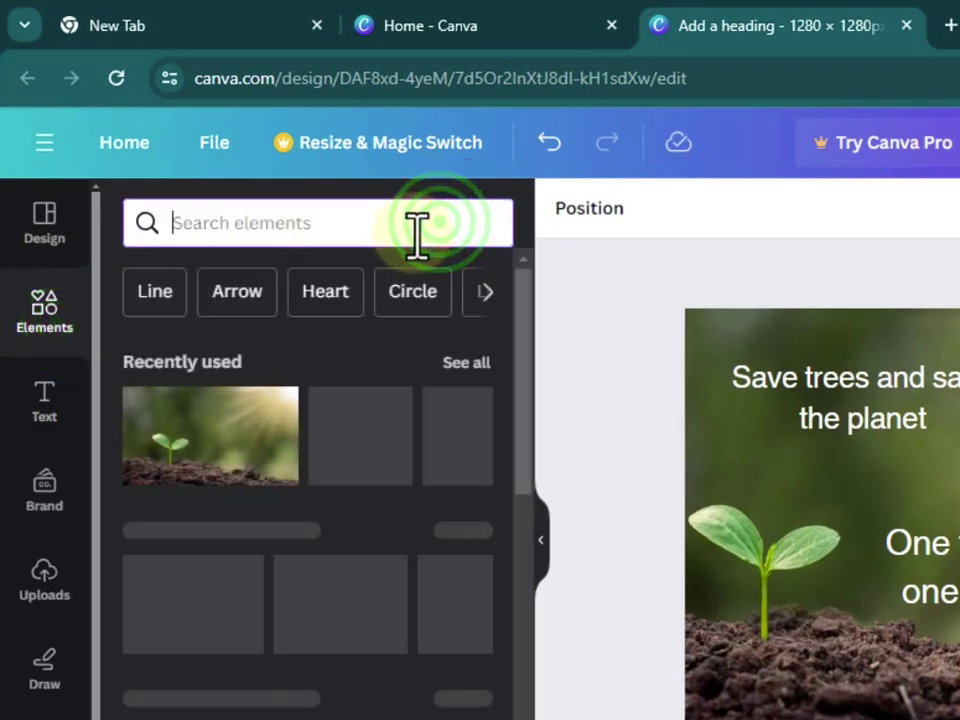
pyautogui.write('recta')
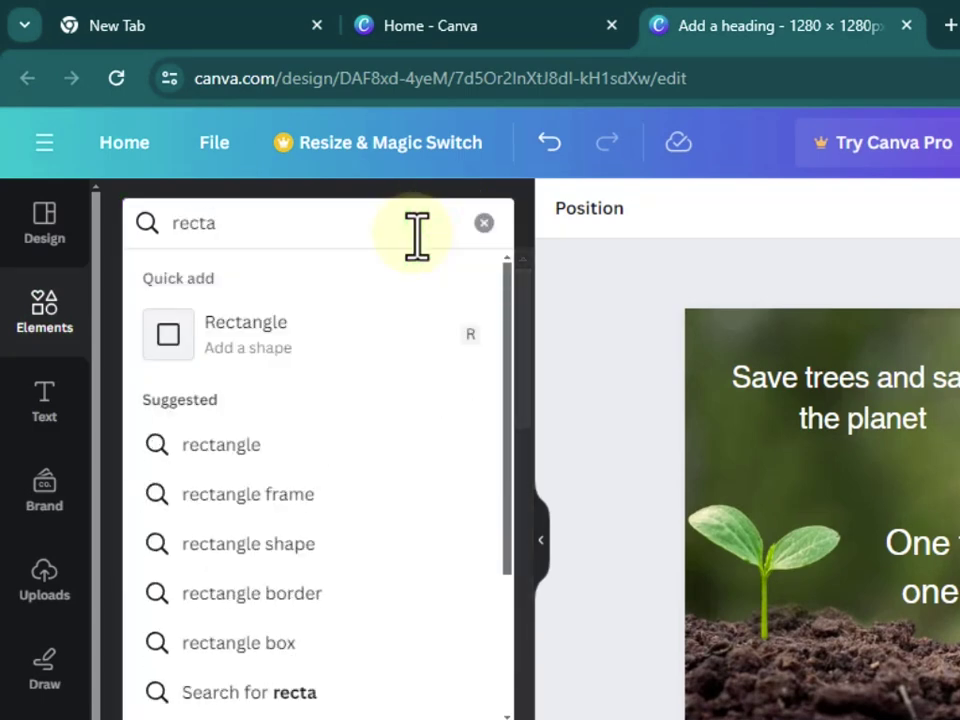
pyautogui.click(300, 444)
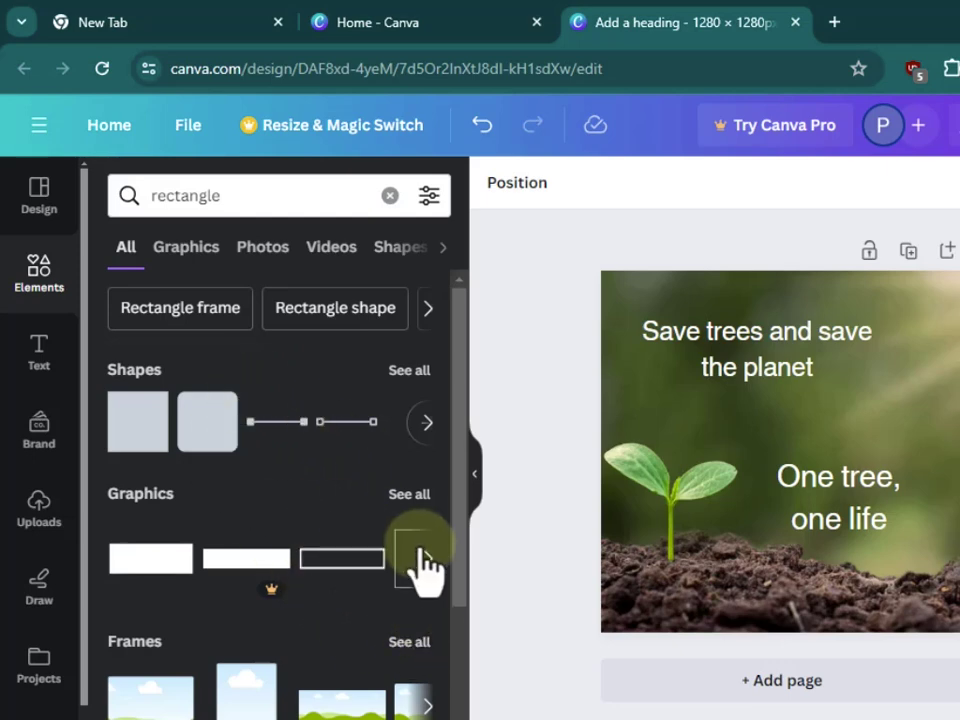
pyautogui.click(405, 493)
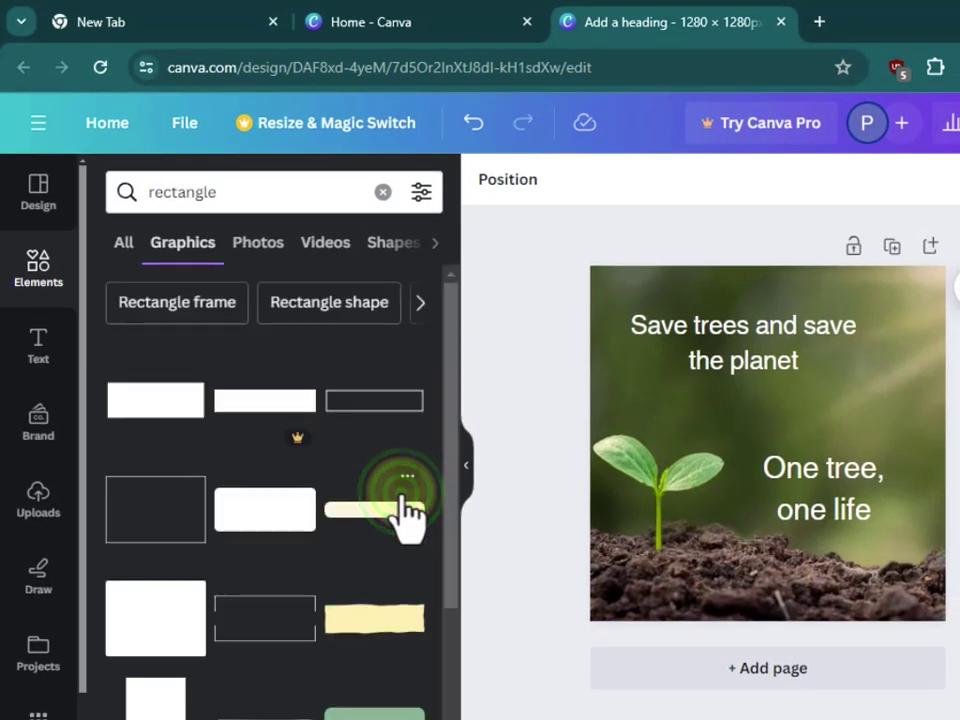
pyautogui.scroll(-2, 253, 517)
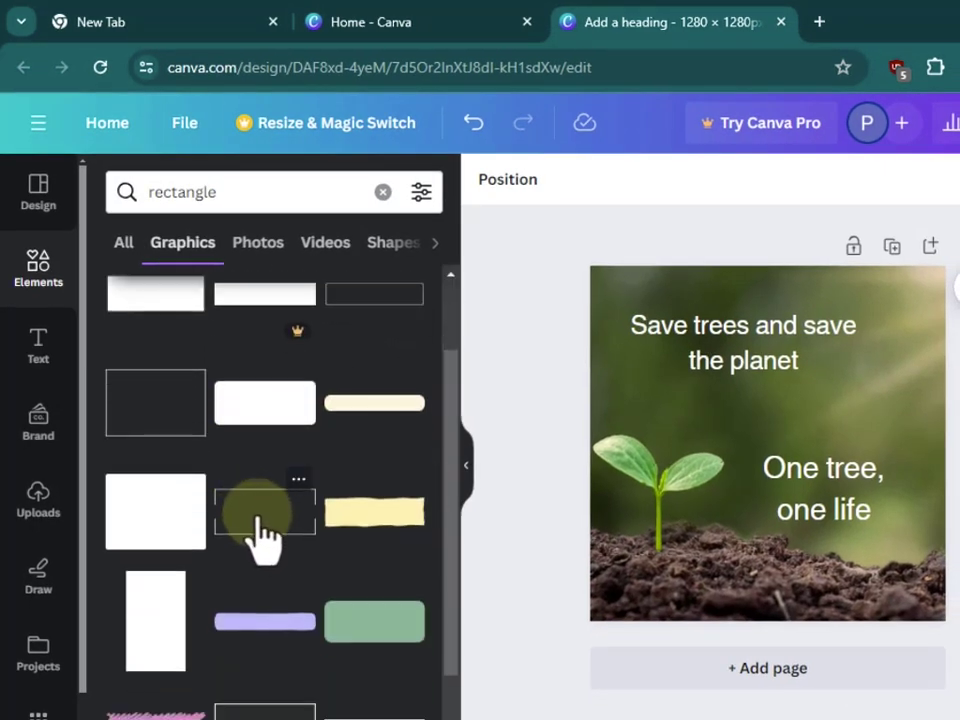
pyautogui.click(258, 518)
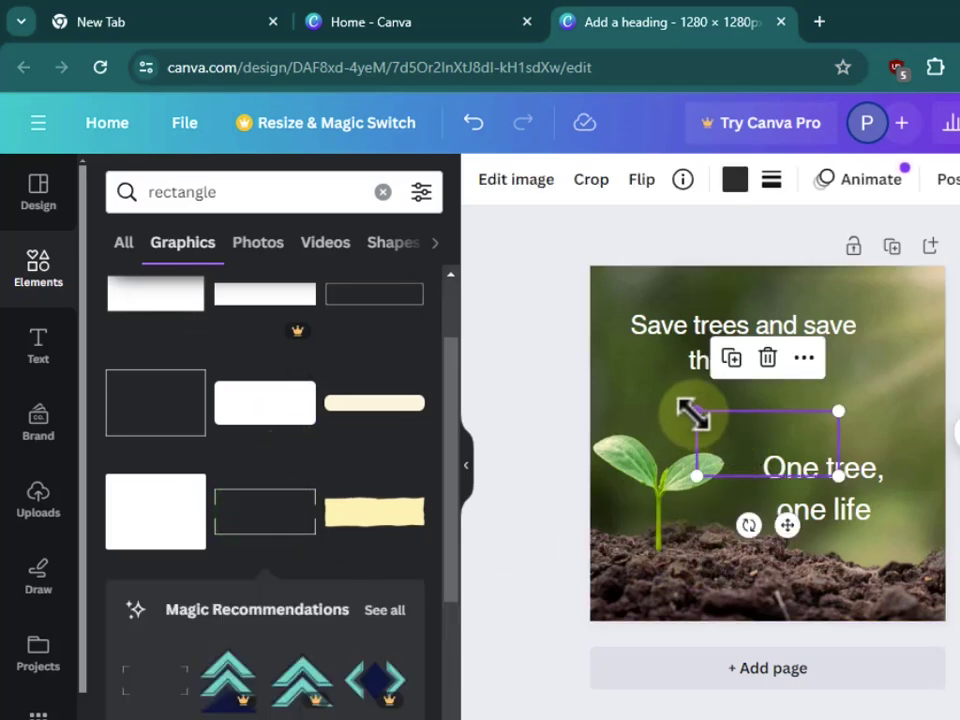
# Step: Enlarge the rectangle to the page width and move it down over 'One tree, one life'
pyautogui.moveTo(692, 412); pyautogui.dragTo(609, 316)
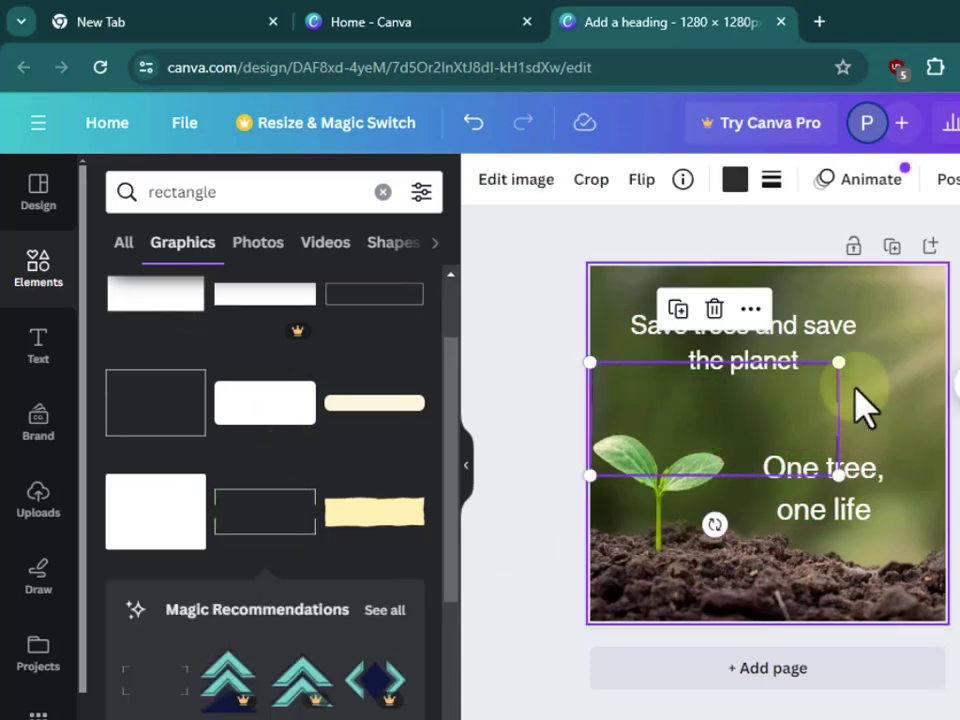
pyautogui.moveTo(833, 362); pyautogui.dragTo(945, 314)
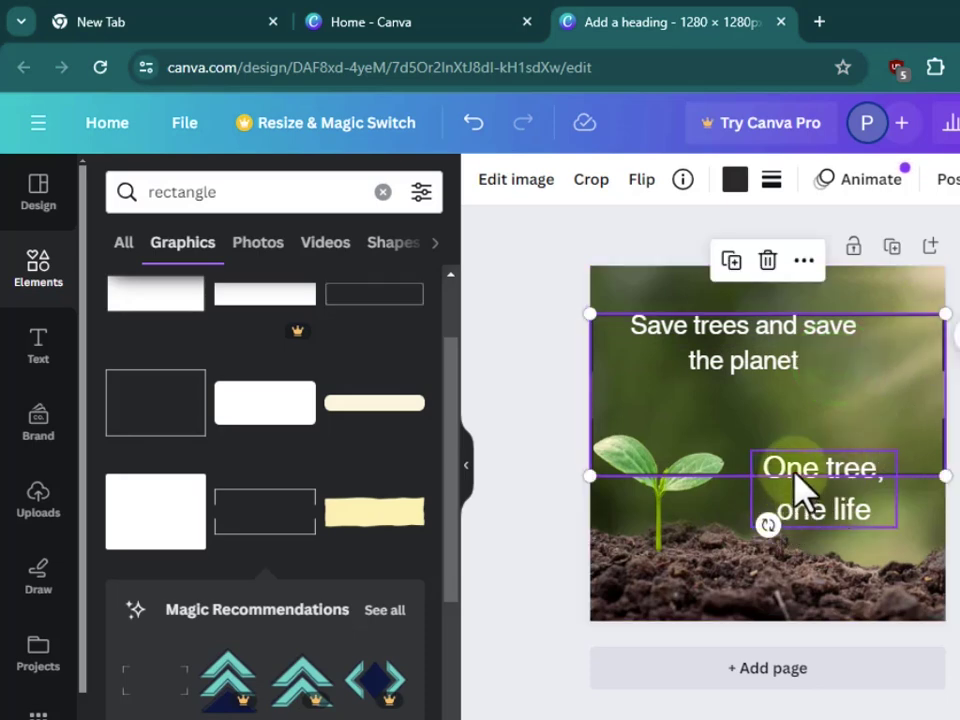
pyautogui.moveTo(826, 398); pyautogui.dragTo(830, 505)
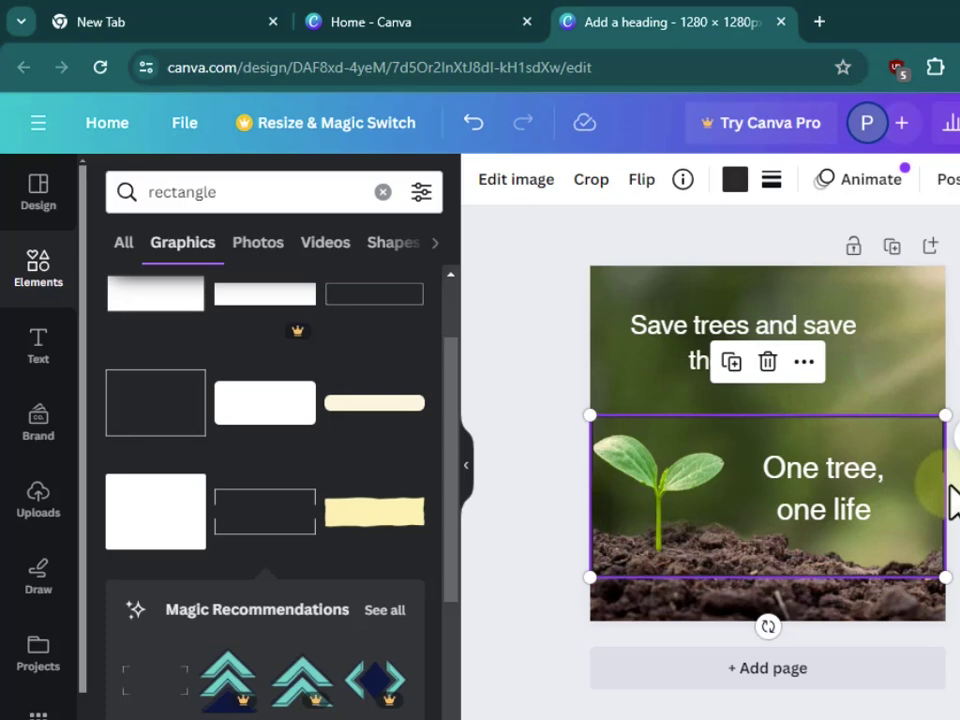
pyautogui.click(937, 577)
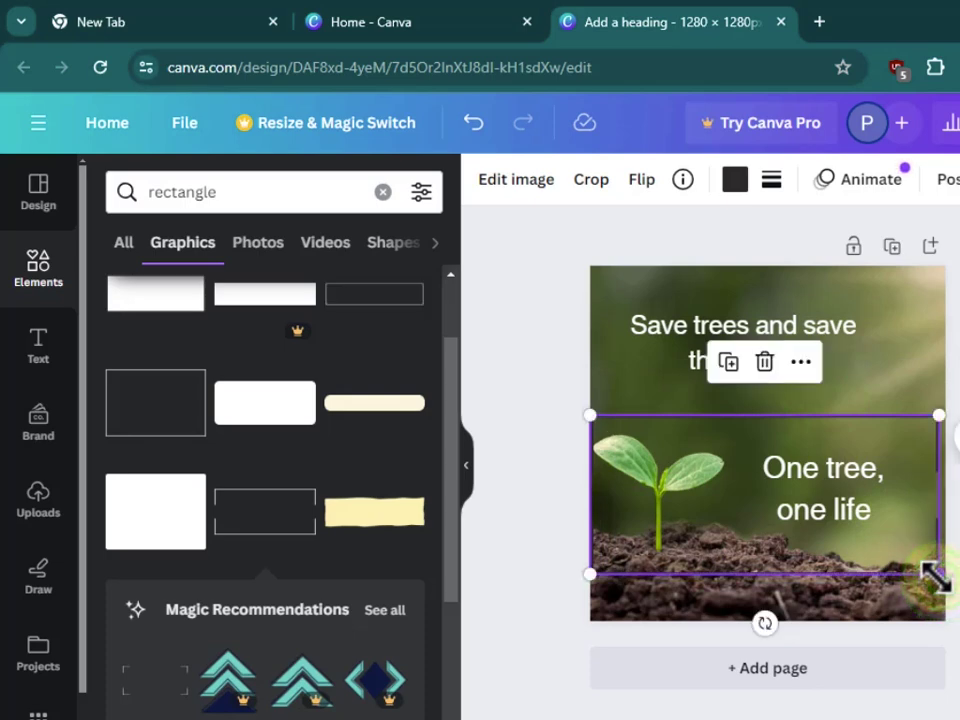
pyautogui.moveTo(934, 574); pyautogui.dragTo(945, 541)
pyautogui.click(950, 546)
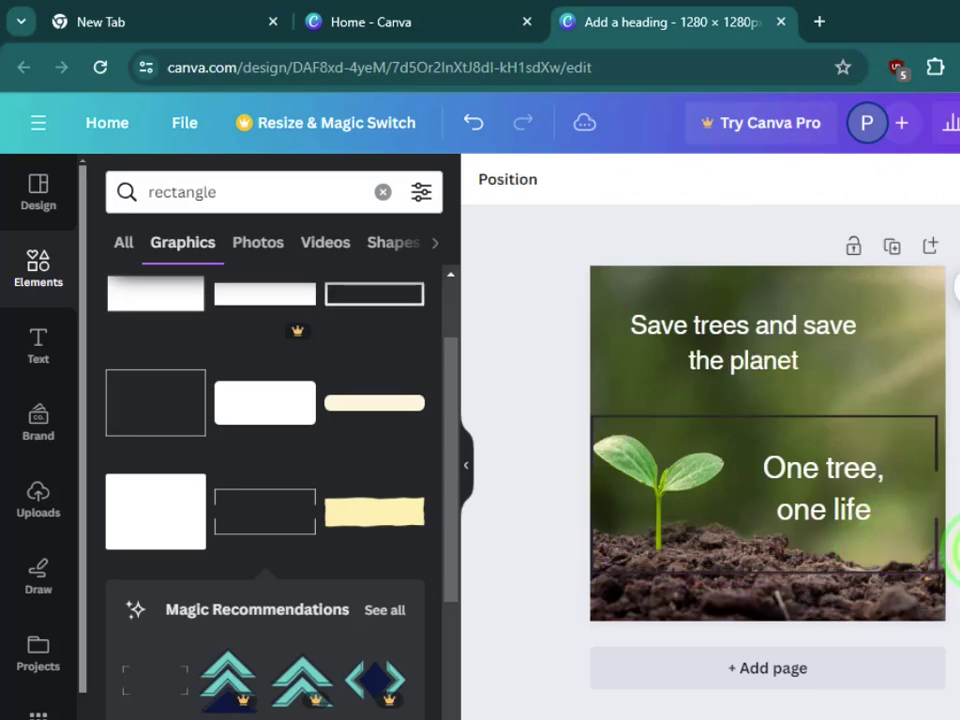
# Step: Fit the rectangle's right side exactly to the page's right edge
pyautogui.click(935, 562)
pyautogui.moveTo(935, 572); pyautogui.dragTo(953, 582)
pyautogui.click(955, 288)
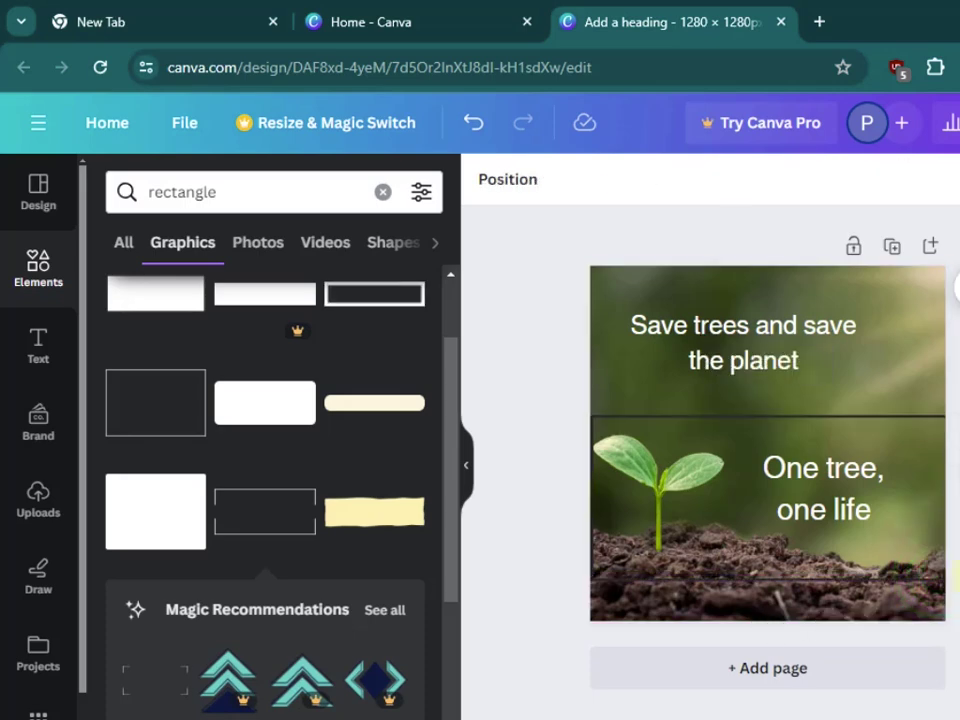
pyautogui.click(930, 580)
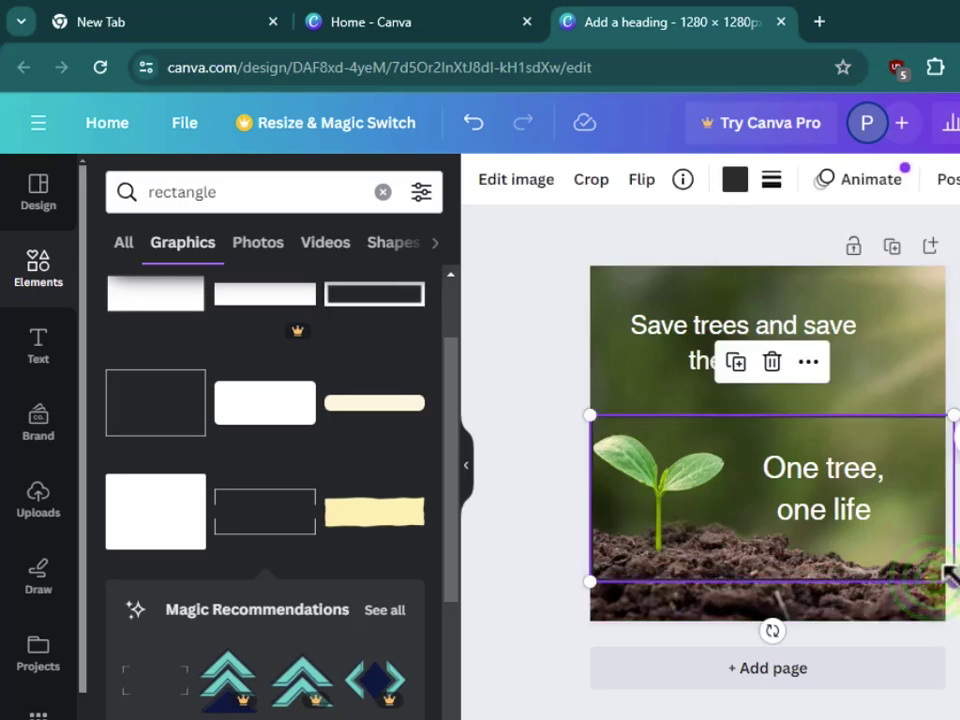
pyautogui.moveTo(948, 574); pyautogui.dragTo(939, 574)
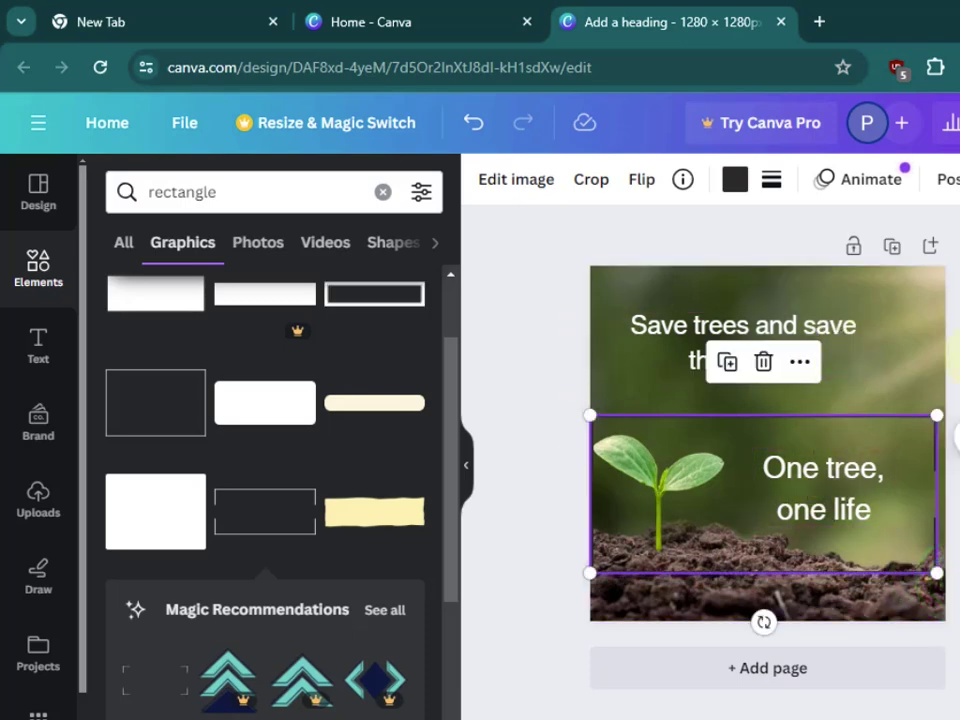
pyautogui.click(766, 368)
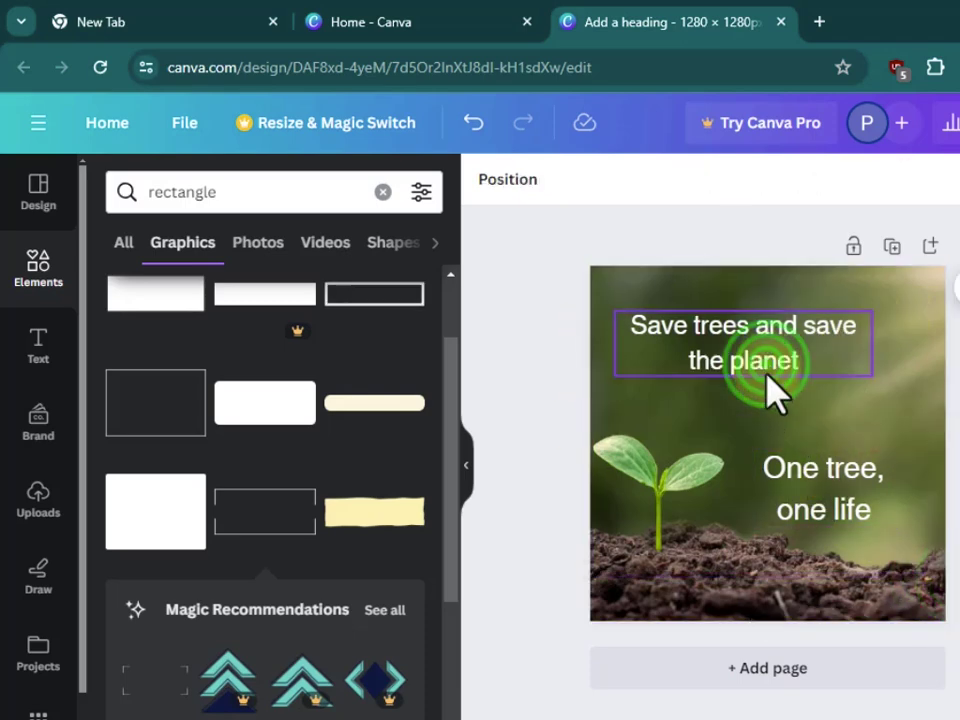
# Step: Add another rectangle outline and stretch it toward the upper left and the page's right edge
pyautogui.click(156, 412)
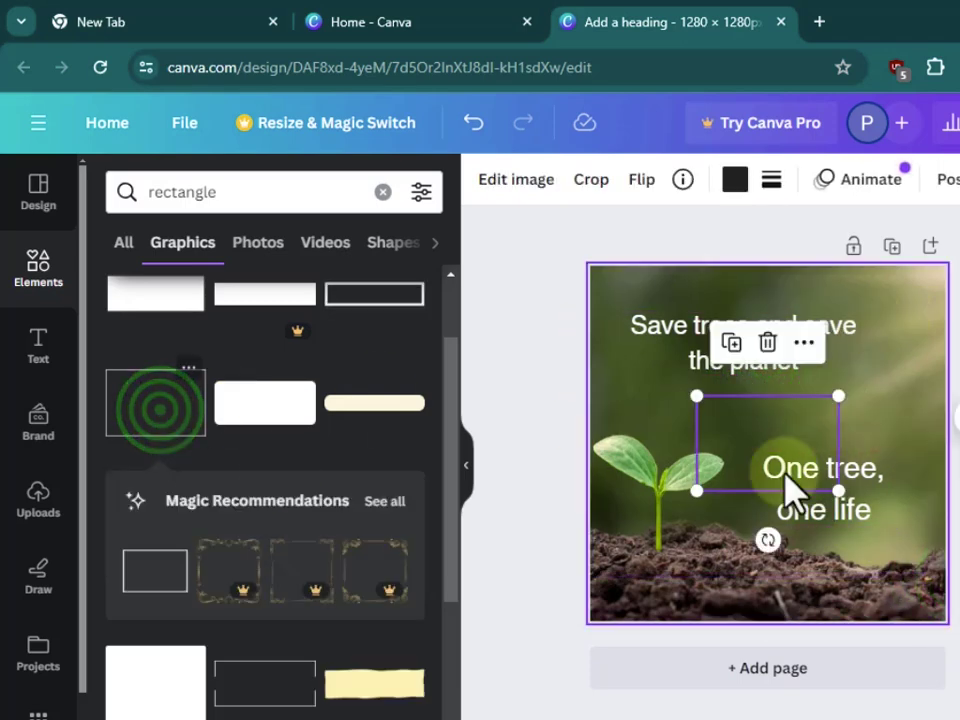
pyautogui.moveTo(696, 396); pyautogui.dragTo(581, 240)
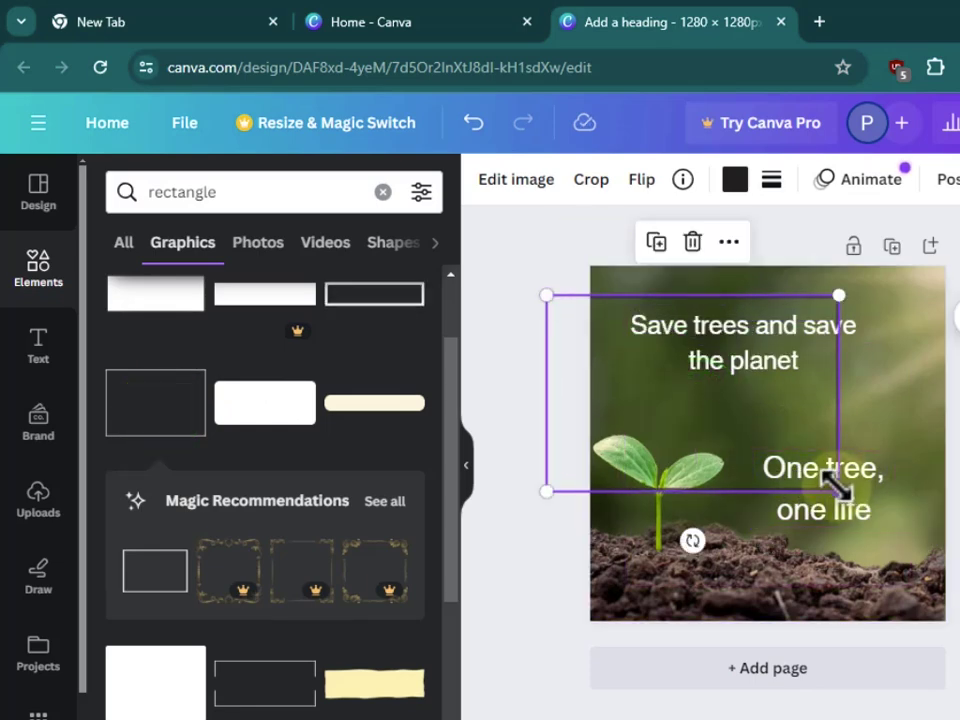
pyautogui.moveTo(836, 487); pyautogui.dragTo(904, 573)
pyautogui.click(955, 550)
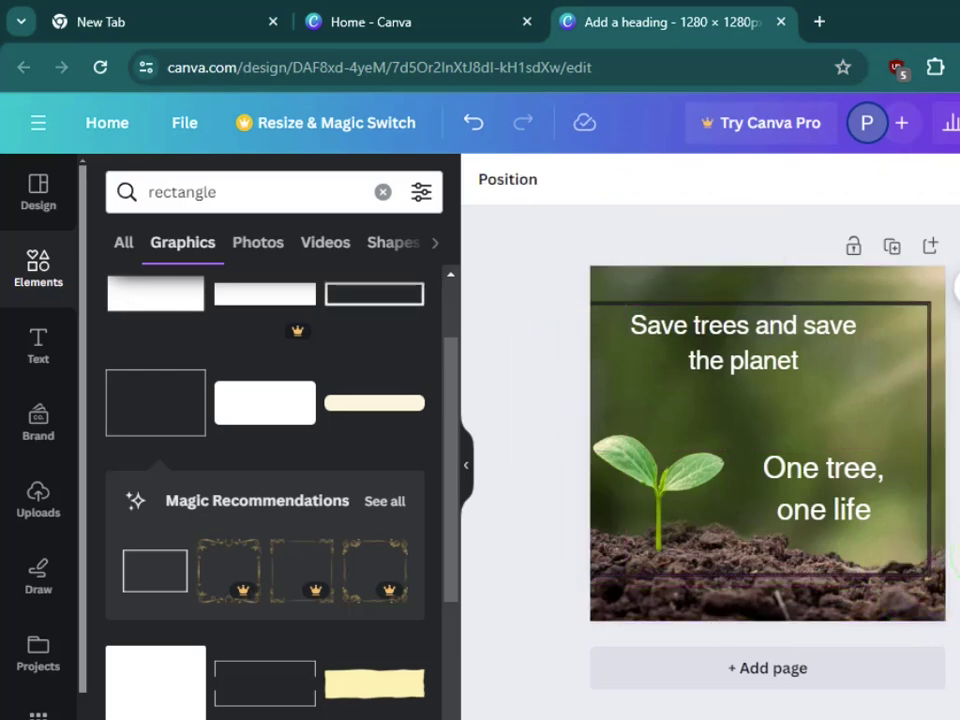
# Step: Enlarge the rectangle further down and right so it encloses both quotes and the sprout
pyautogui.click(920, 600)
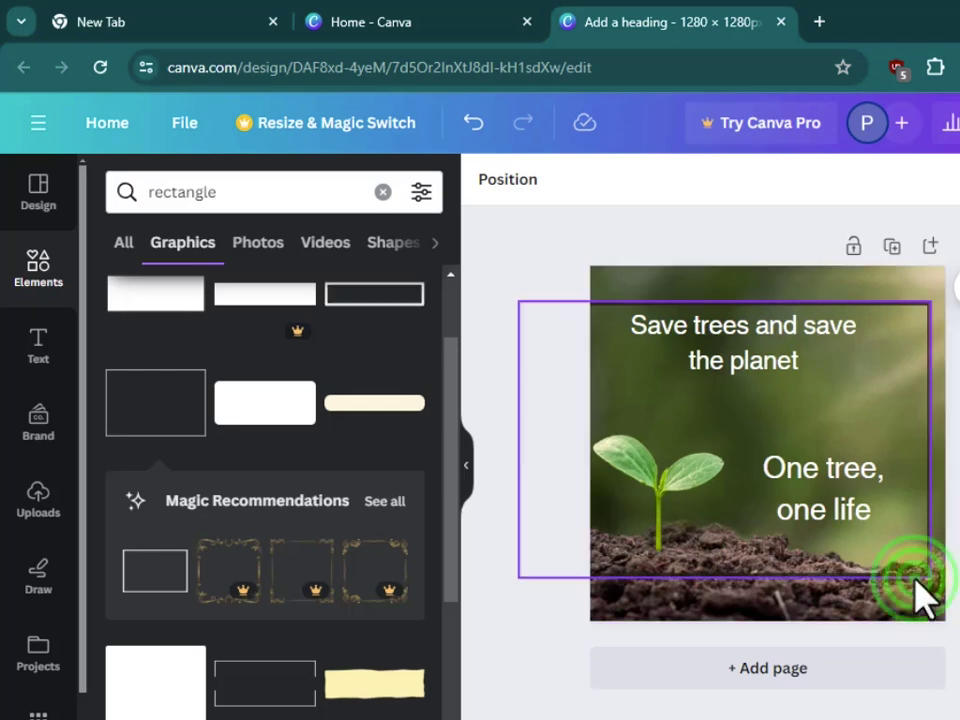
pyautogui.click(927, 576)
pyautogui.moveTo(926, 574)
pyautogui.mouseDown()
pyautogui.moveTo(941, 586)
pyautogui.moveTo(911, 587)
pyautogui.moveTo(915, 602)
pyautogui.moveTo(918, 591)
pyautogui.mouseUp()
pyautogui.click(952, 572)
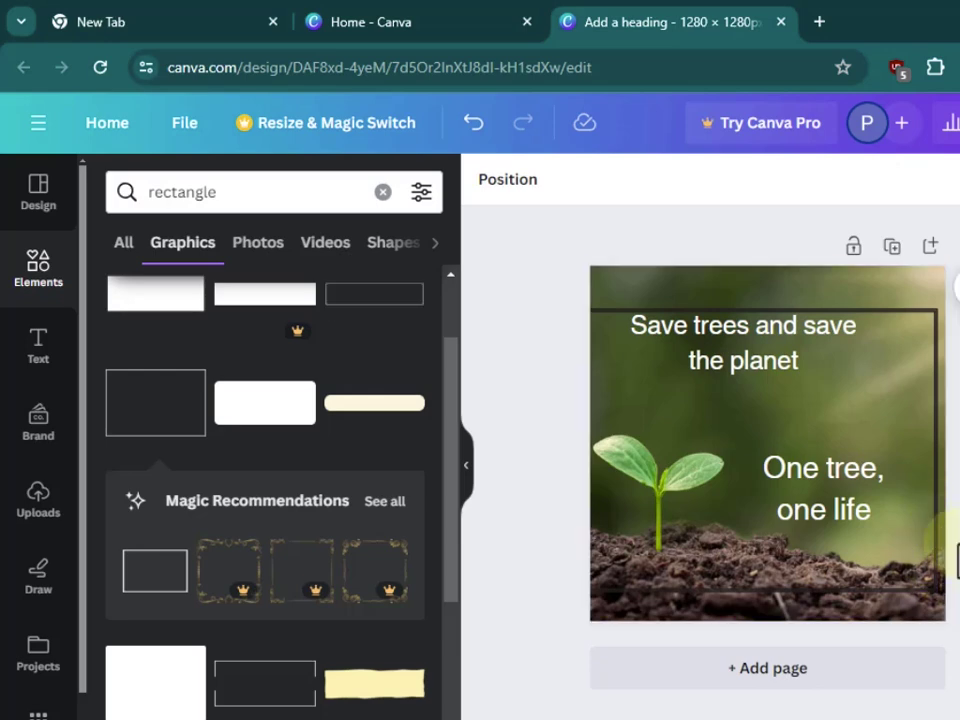
# Step: Change the rectangle frame's outline colour to the light lime green
pyautogui.click(918, 318)
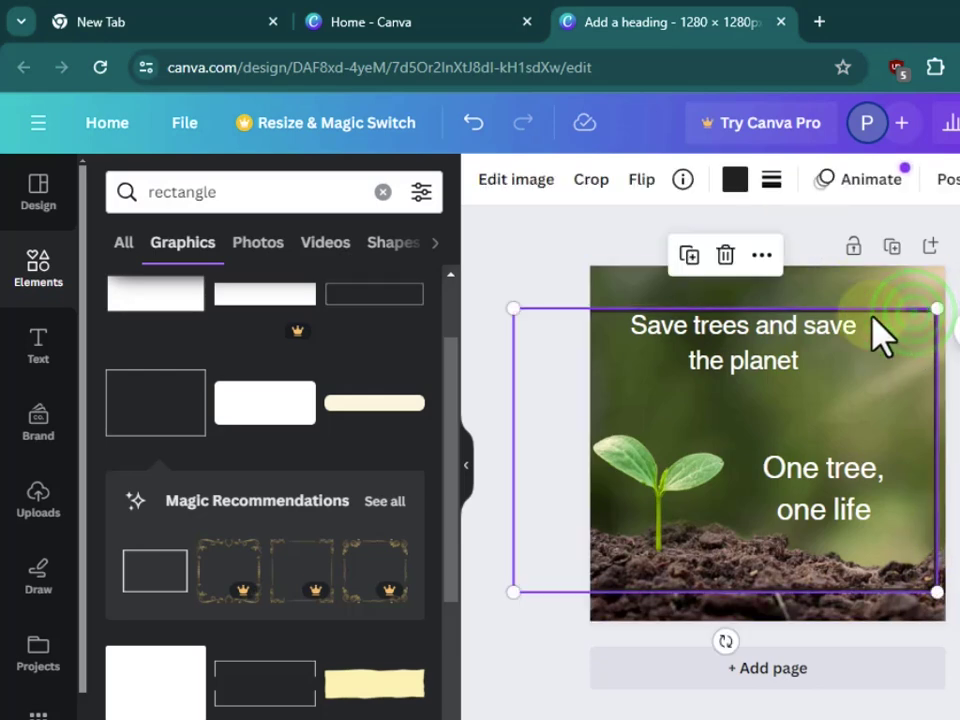
pyautogui.click(740, 192)
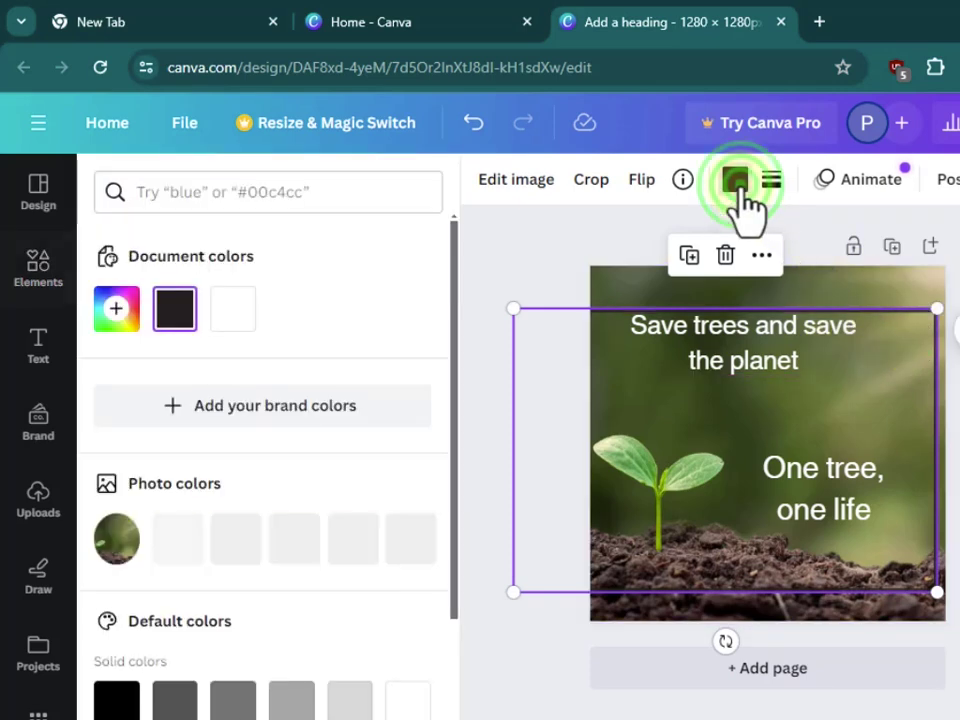
pyautogui.scroll(-2, 364, 525)
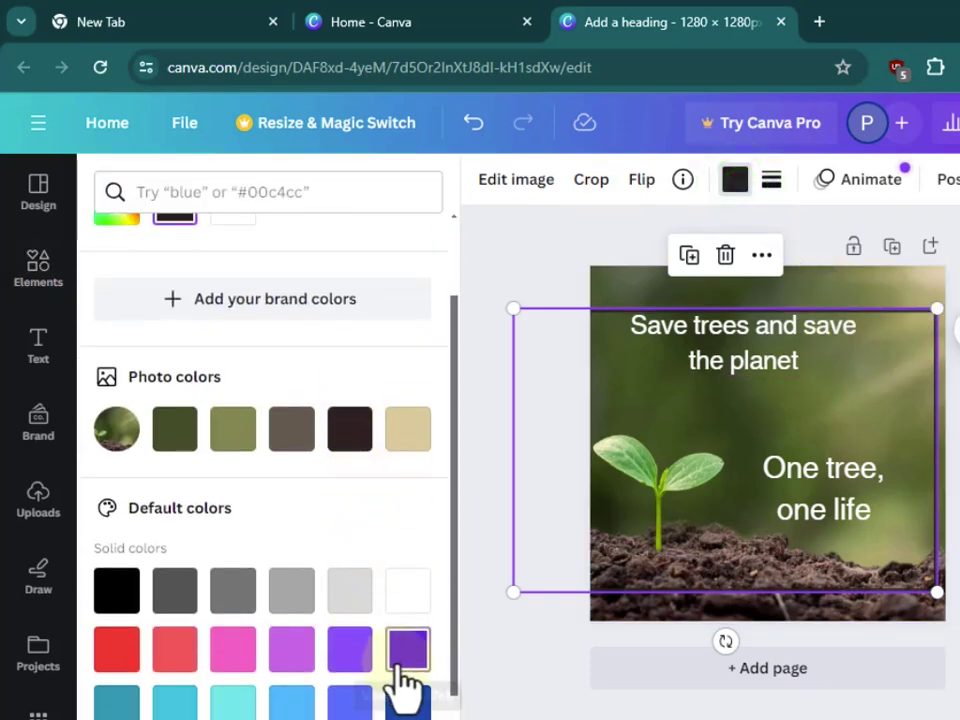
pyautogui.scroll(-1, 401, 688)
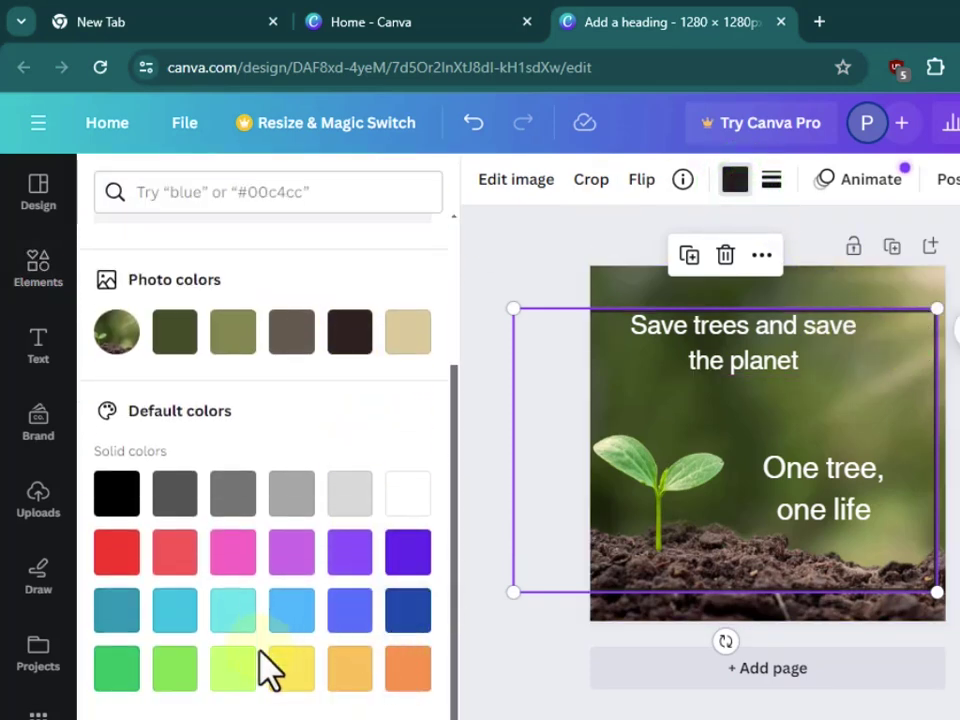
pyautogui.click(238, 668)
pyautogui.click(515, 668)
pyautogui.click(531, 632)
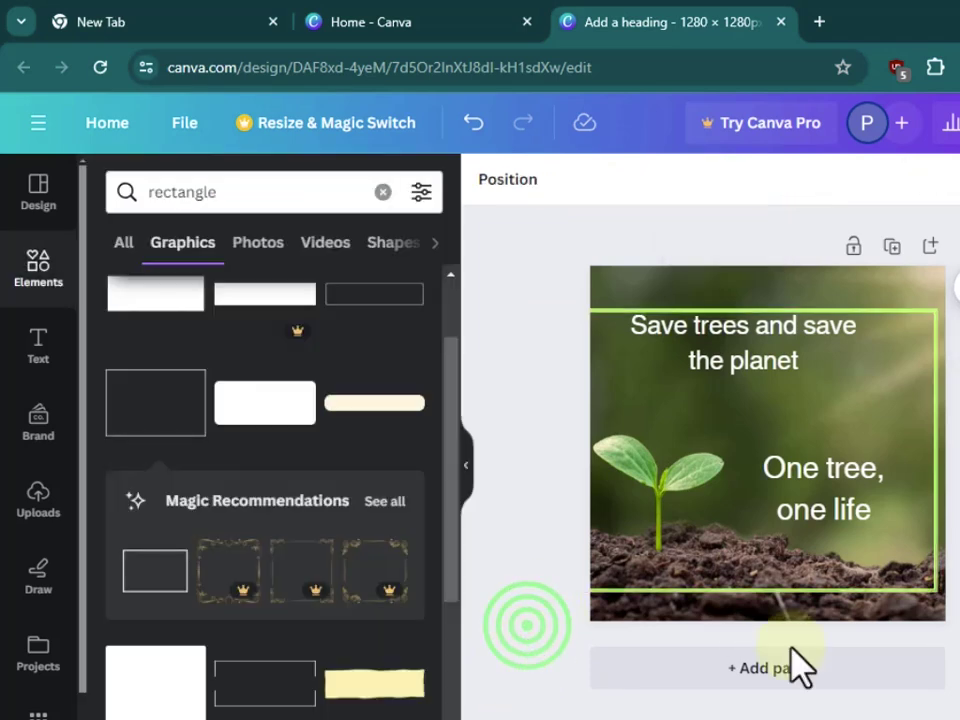
# Step: Enlarge the green frame slightly from its top-right corner
pyautogui.click(933, 470)
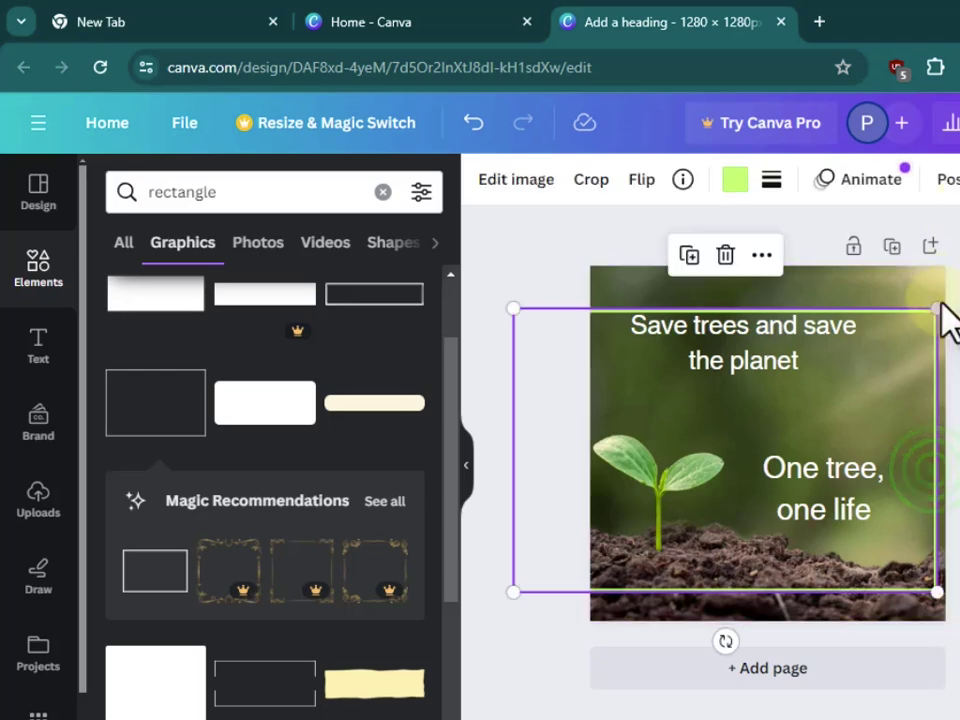
pyautogui.moveTo(938, 307); pyautogui.dragTo(940, 293)
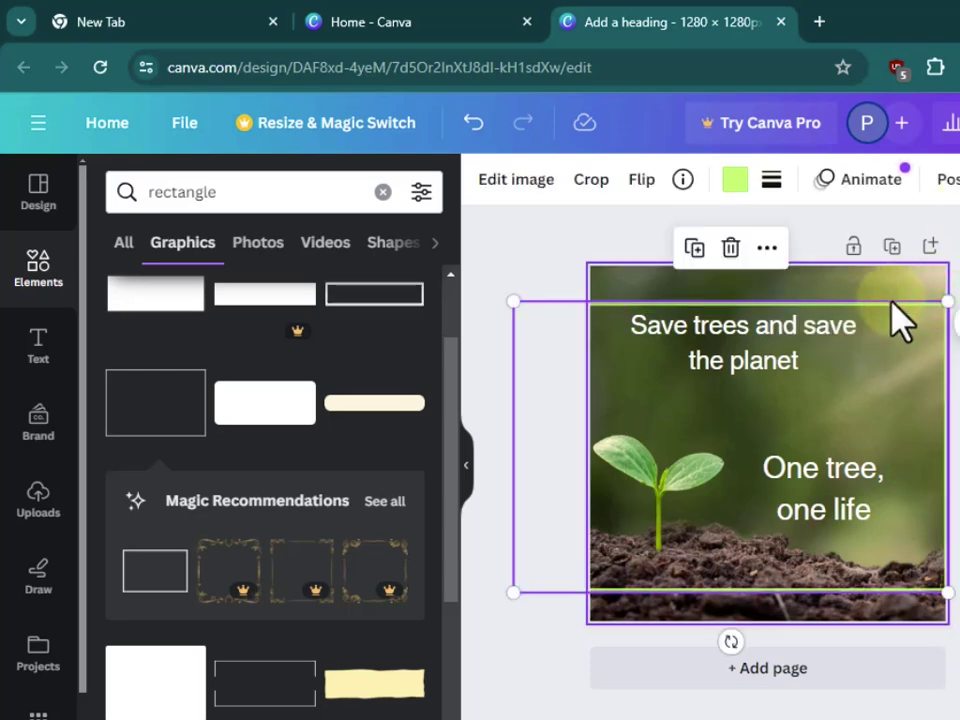
pyautogui.click(885, 303)
# Step: Nudge the green frame slightly left along the alignment guide to sit inside the page
pyautogui.moveTo(872, 322); pyautogui.dragTo(853, 298)
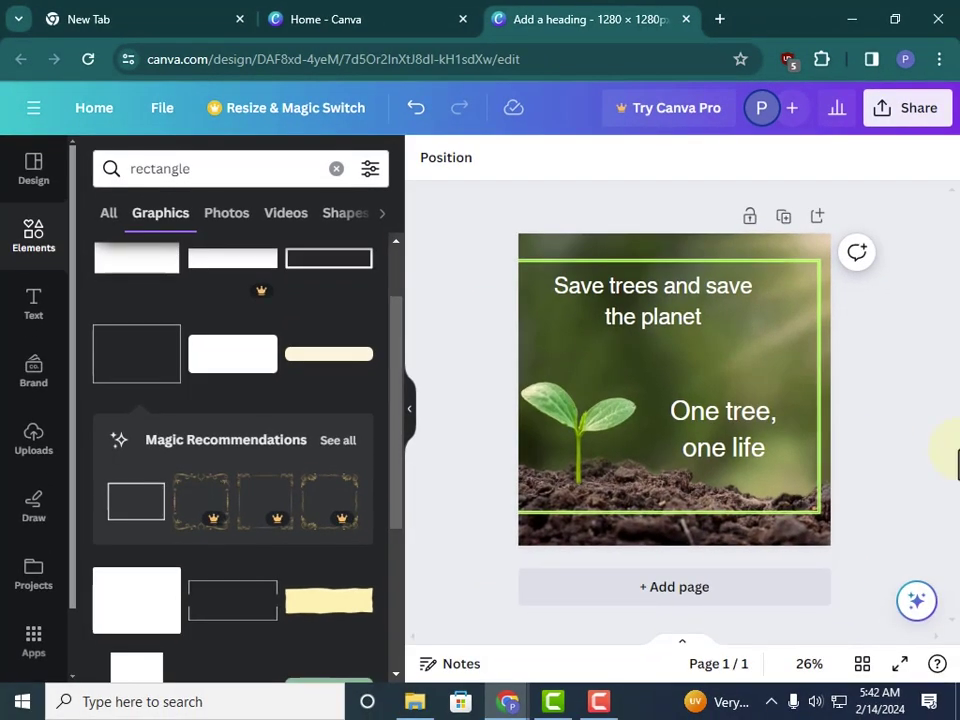
pyautogui.scroll(-4, 204, 429)
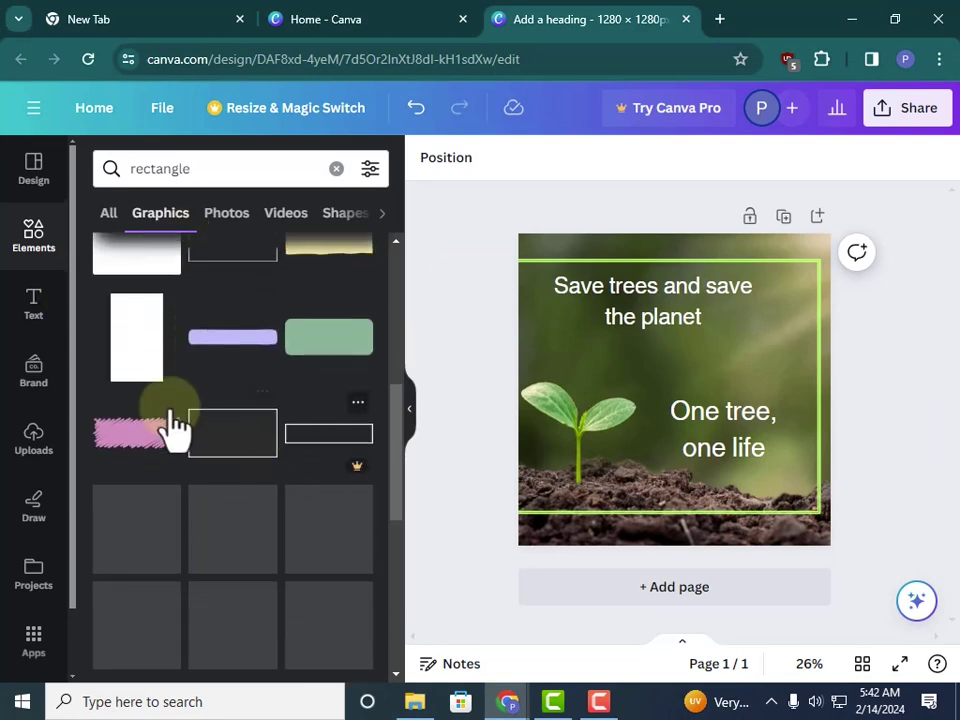
pyautogui.scroll(6, 139, 418)
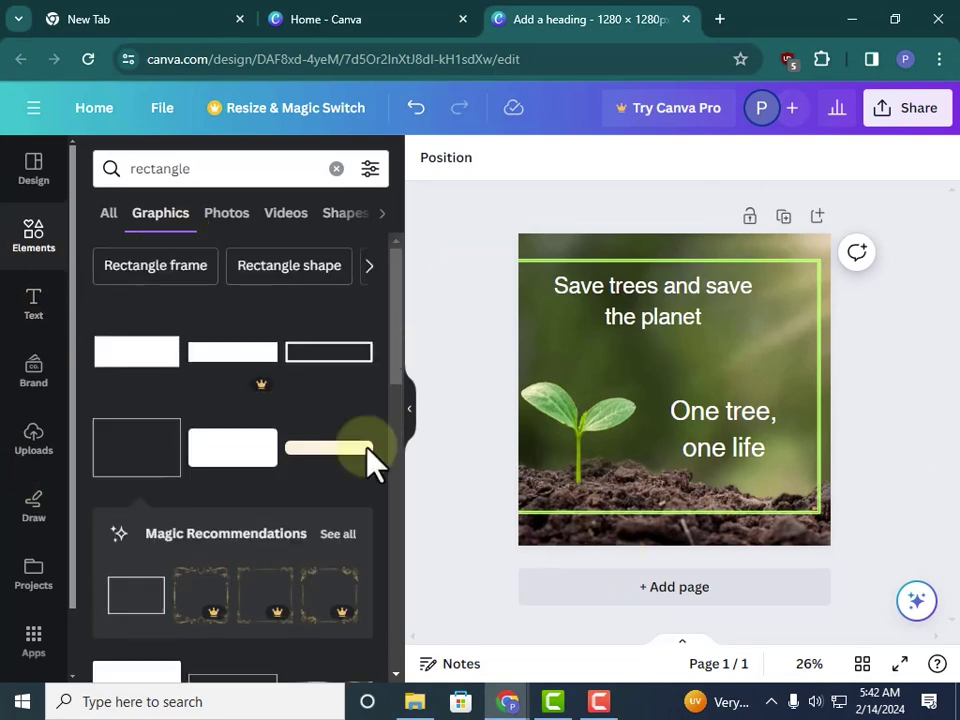